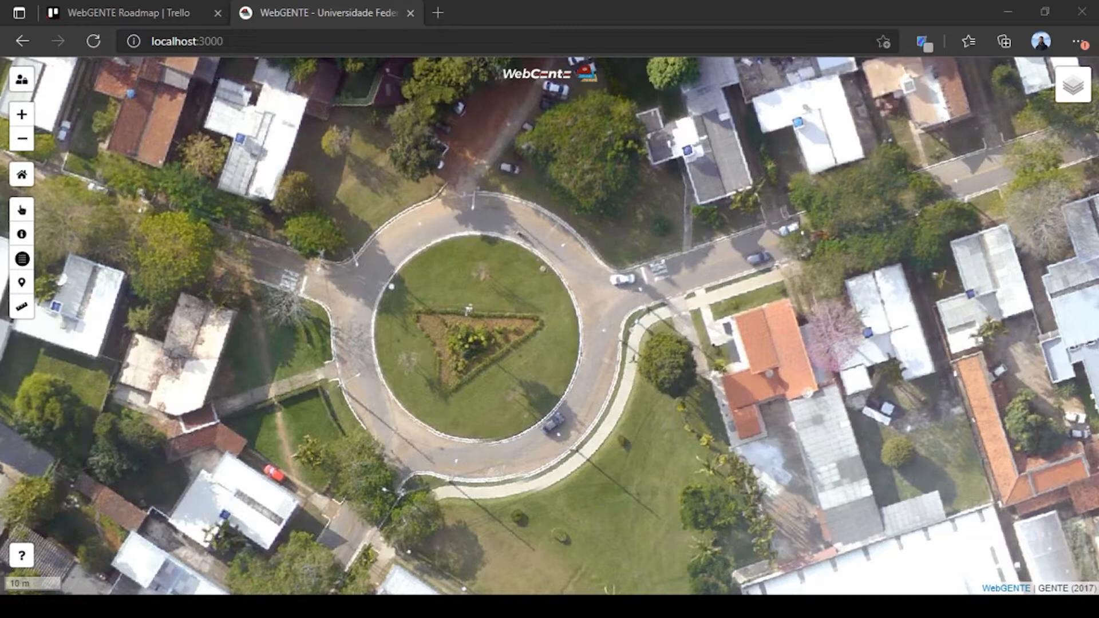
Step: Log in to the restricted admin panel as user admin with the account password
click(22, 81)
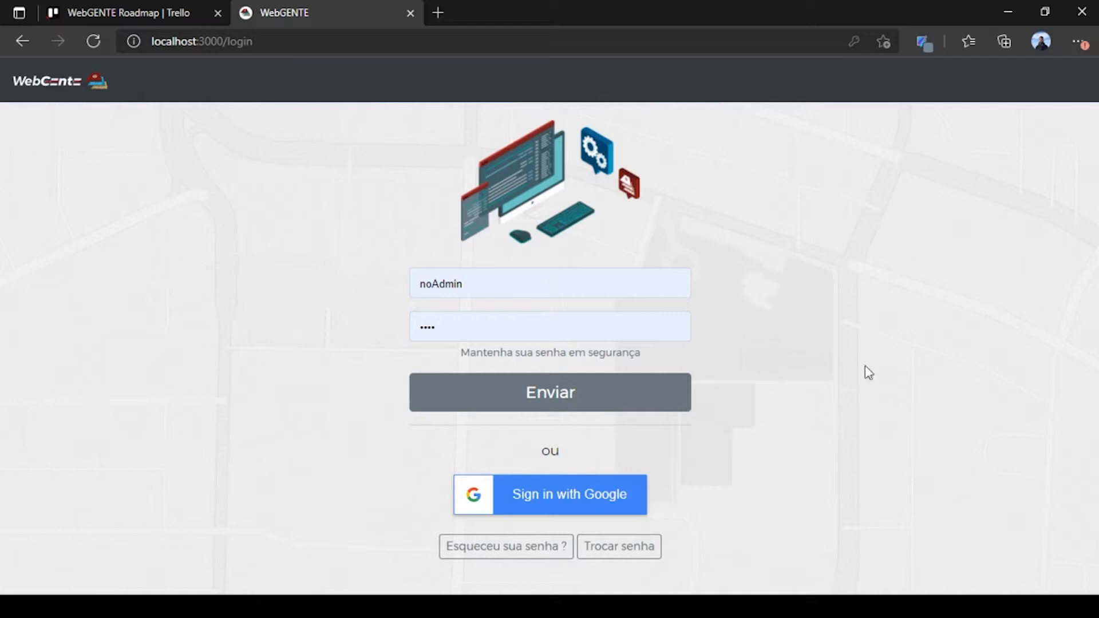
double_click(669, 292)
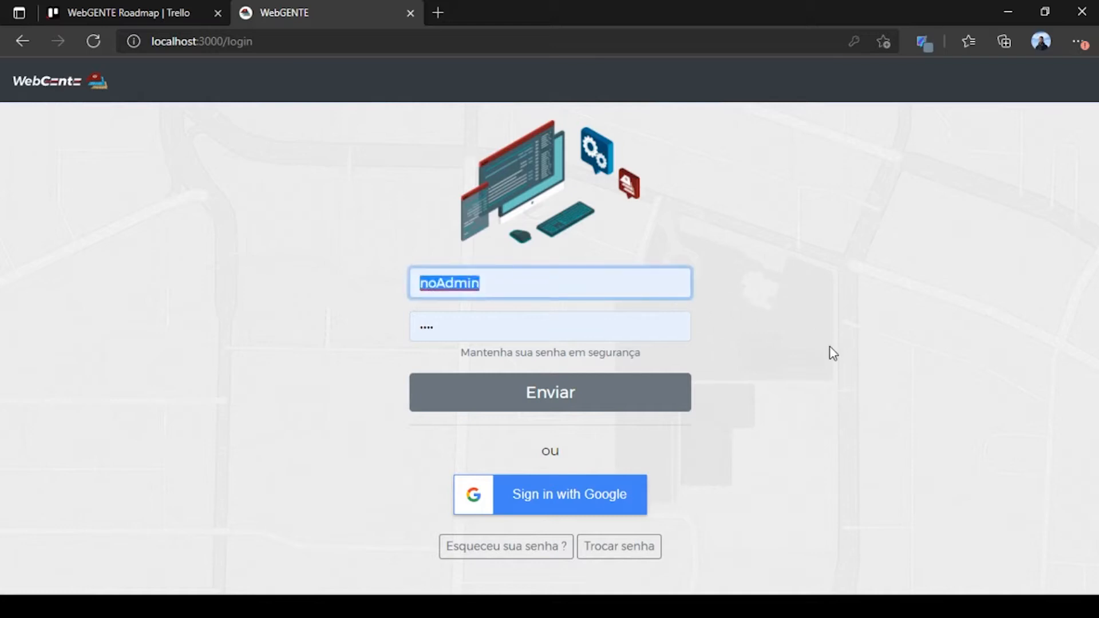
text(admin)
key(Tab)
text(1234)
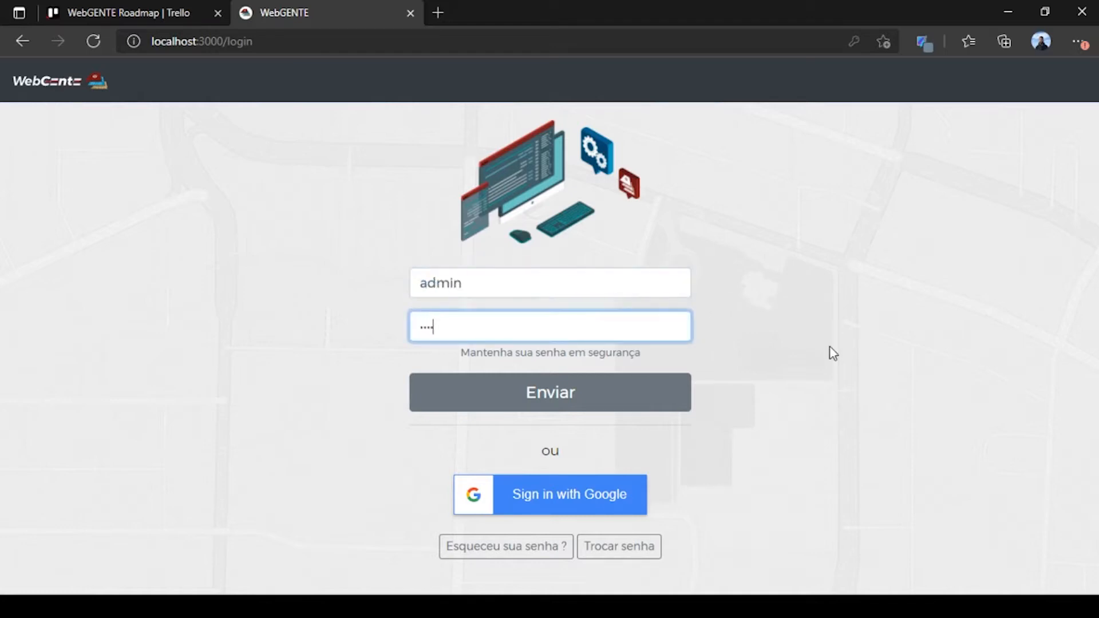
click(613, 402)
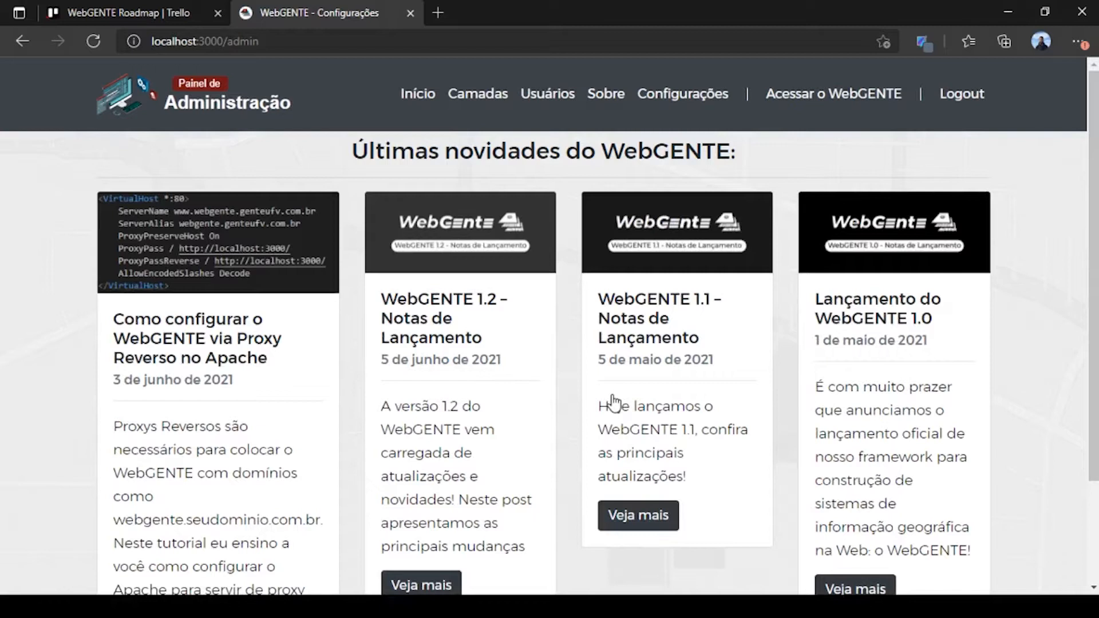
scroll(613, 403, down, 2)
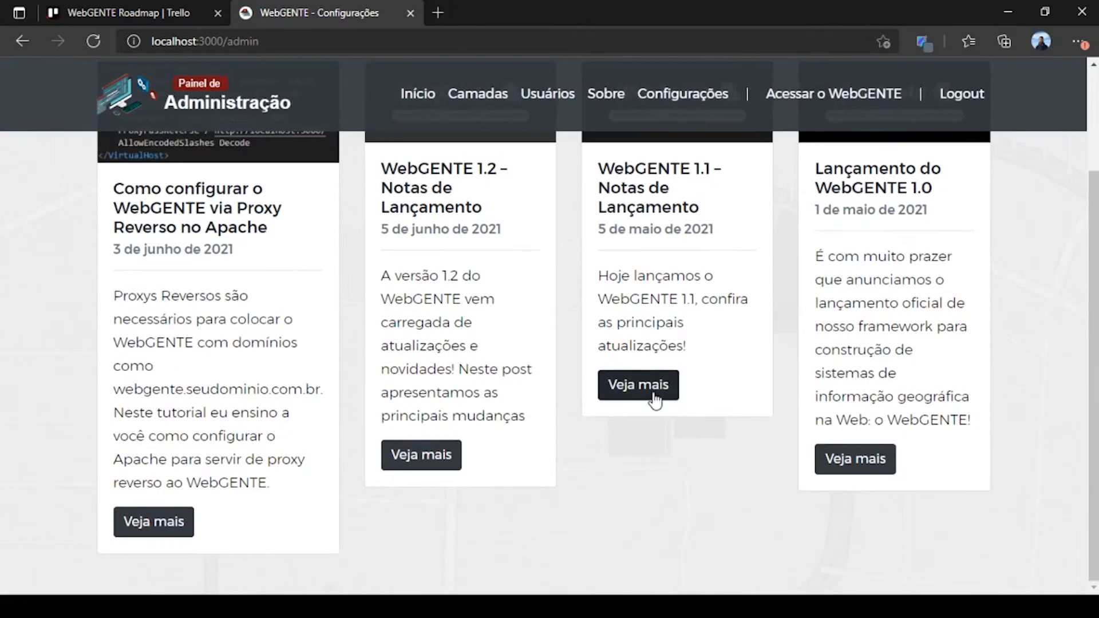
scroll(654, 399, up, 2)
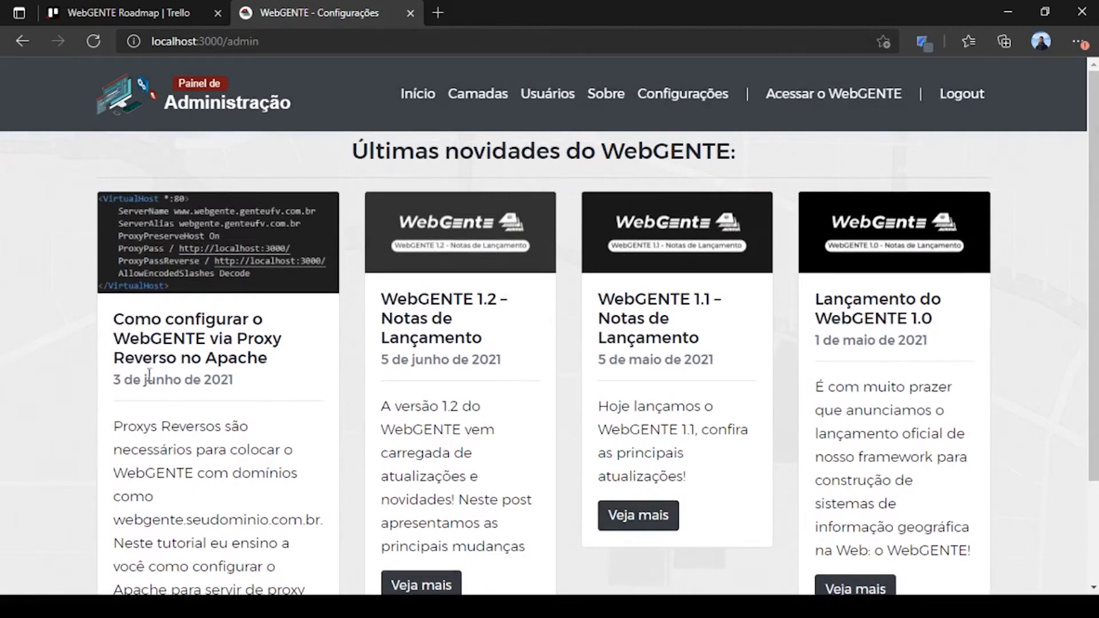
scroll(234, 352, down, 2)
scroll(247, 409, up, 2)
Step: Review the Configurações page: municipality name, start latitude and longitude, zoom 20, reference system 31983
click(702, 102)
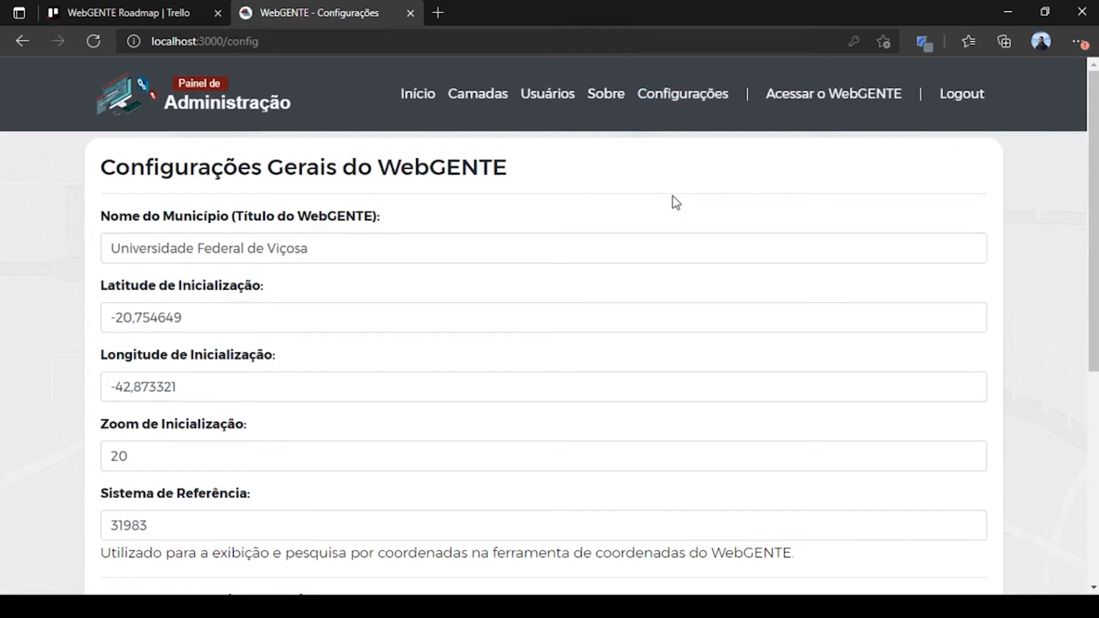
drag(341, 250, 16, 261)
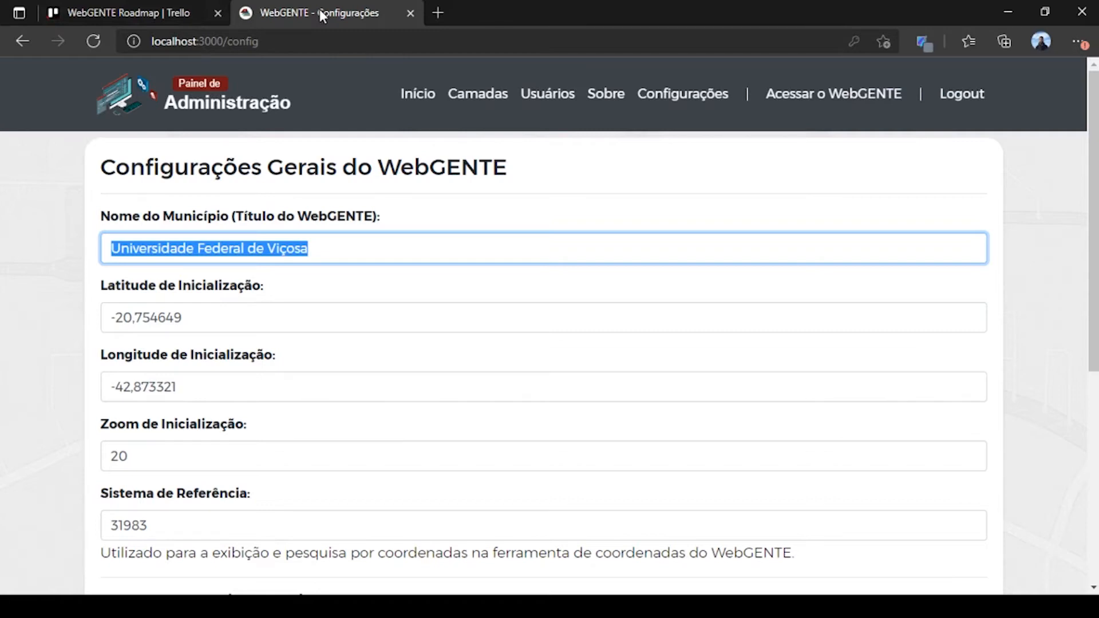
scroll(299, 267, down, 2)
scroll(287, 267, up, 1)
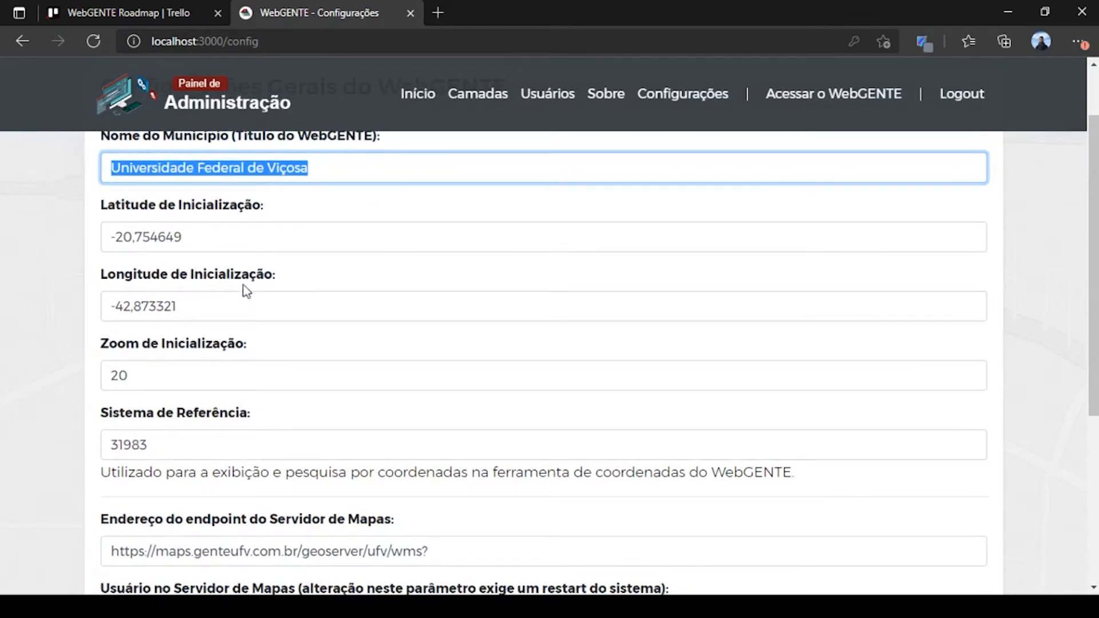
drag(219, 235, 83, 243)
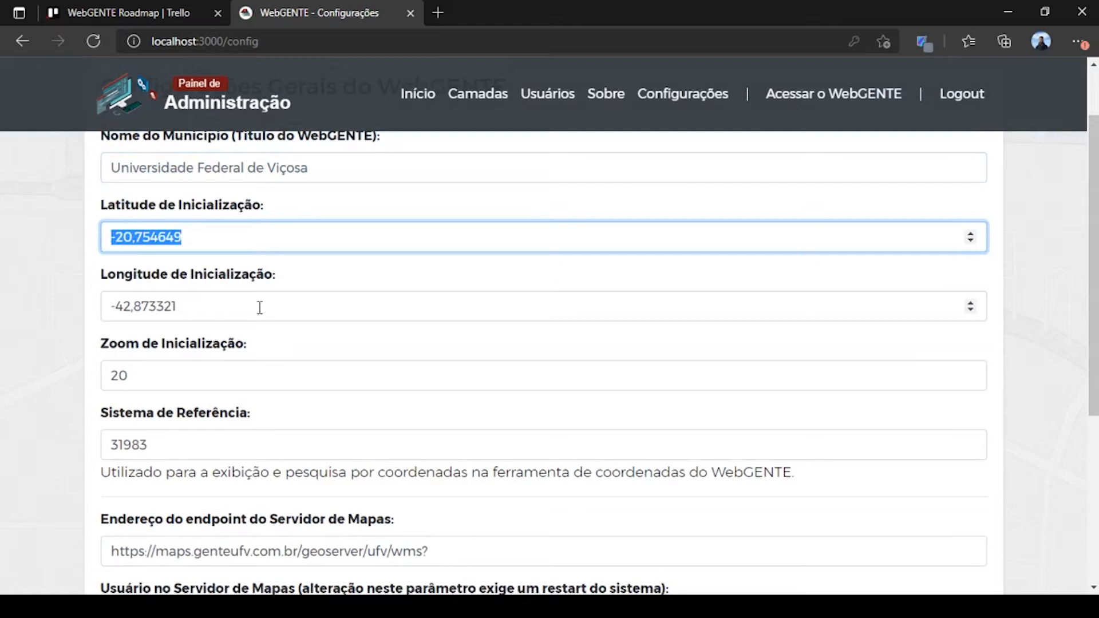
drag(247, 306, 97, 317)
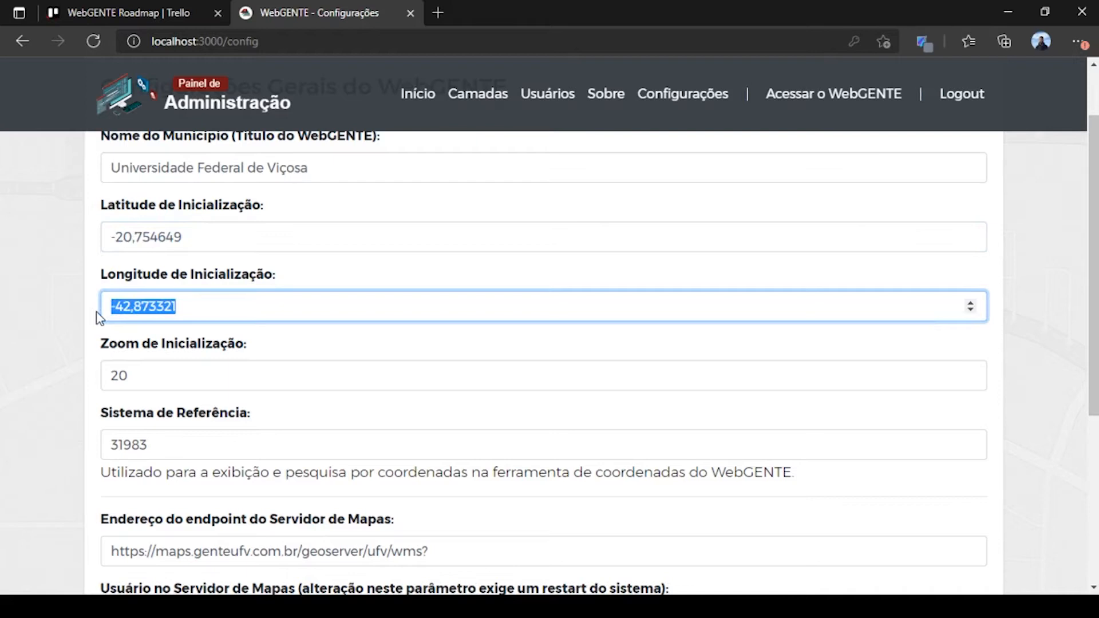
scroll(97, 318, down, 2)
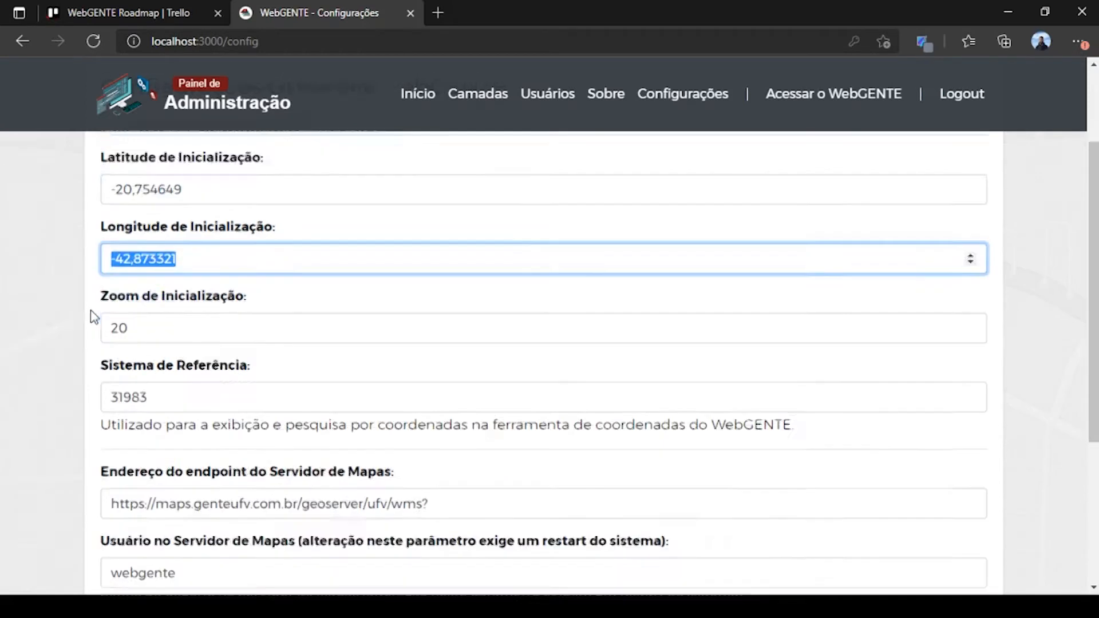
drag(150, 302, 80, 298)
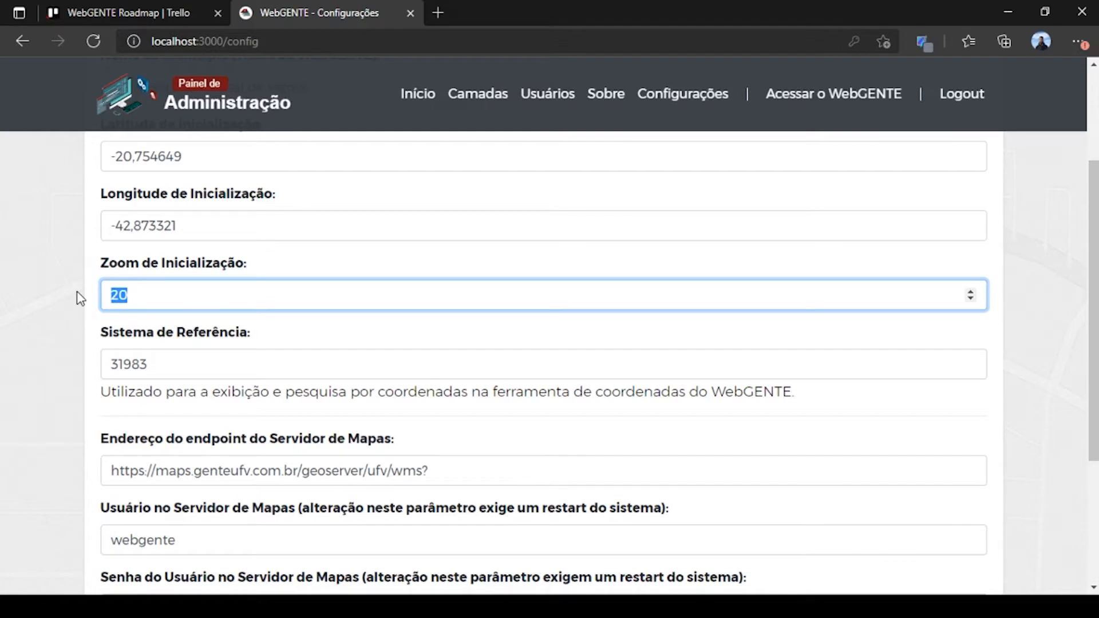
scroll(79, 295, down, 1)
double_click(168, 283)
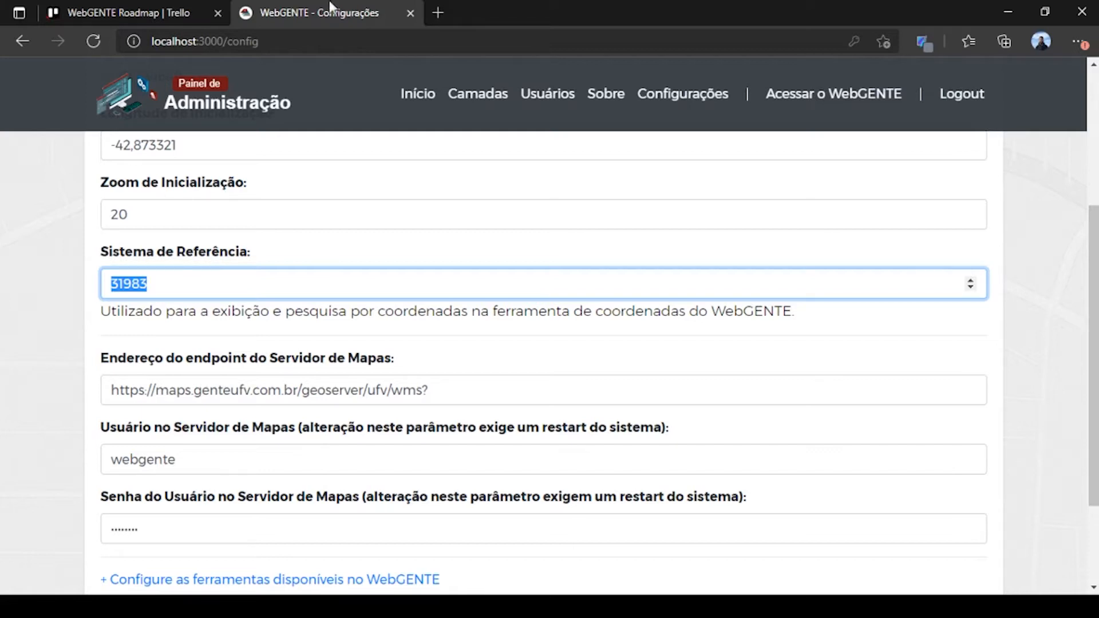
Step: Look up epsg.io in a new browser tab, then close it and return to settings
click(438, 13)
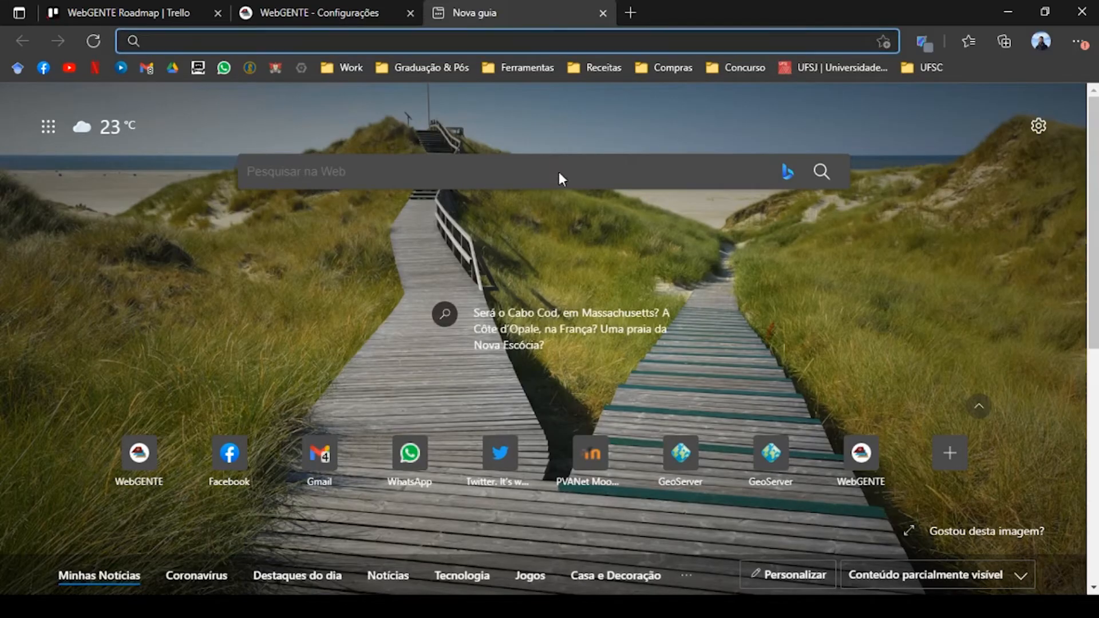
text(epsg.io)
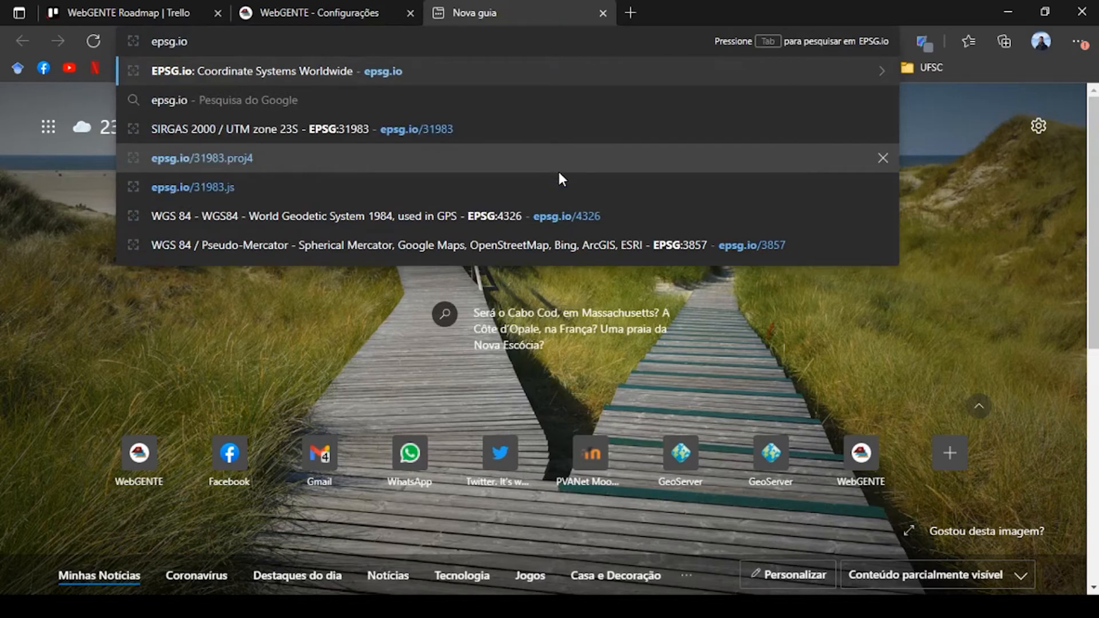
key(Return)
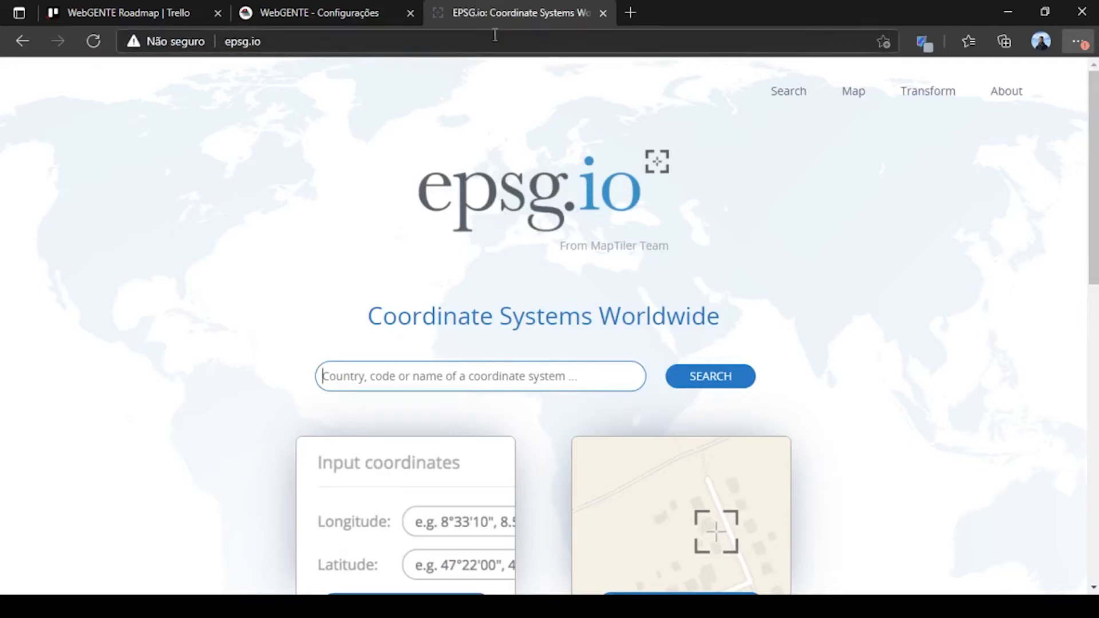
click(603, 13)
scroll(493, 404, down, 1)
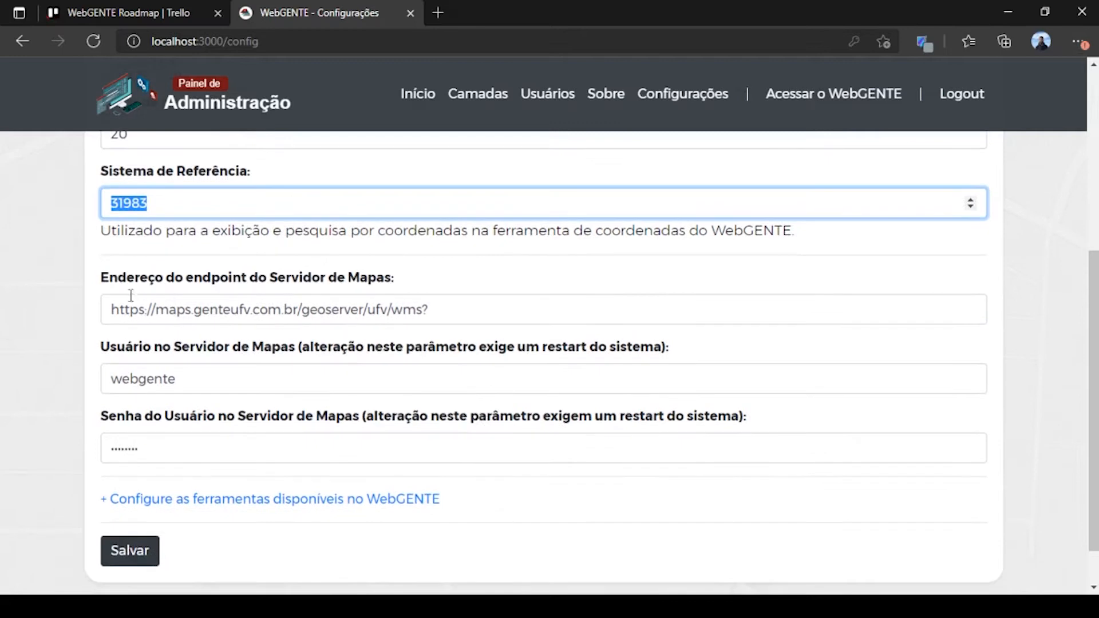
drag(112, 308, 434, 303)
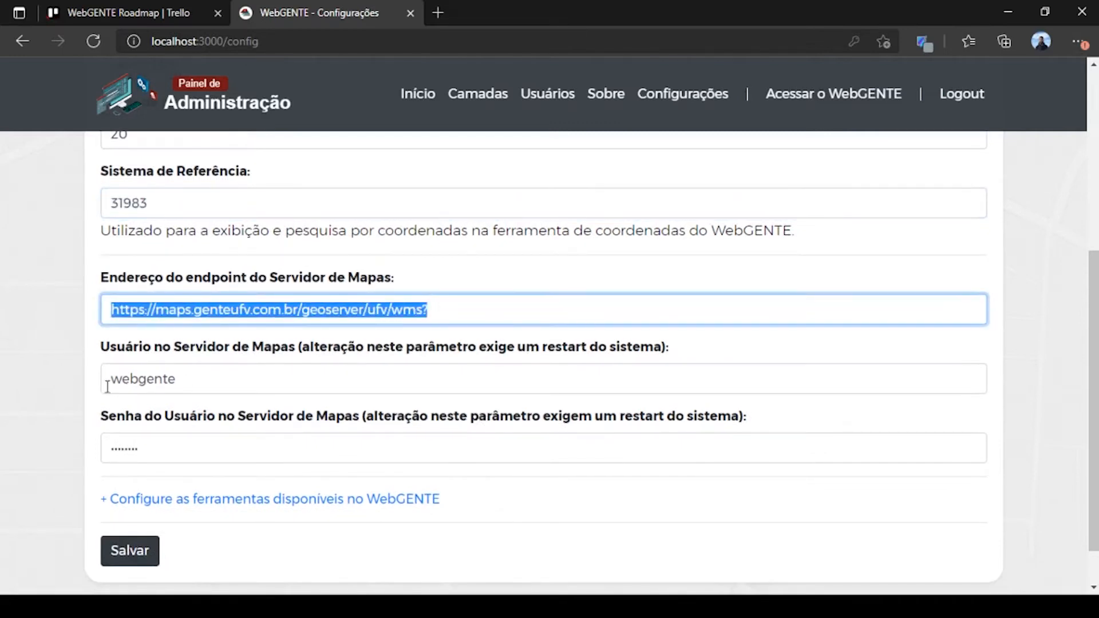
click(69, 341)
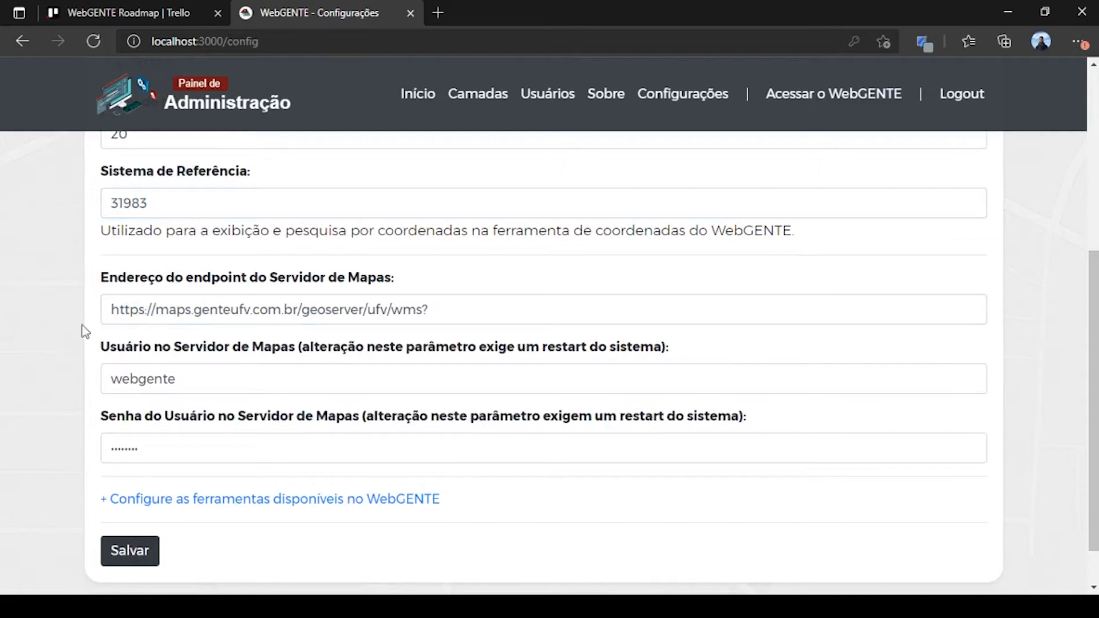
drag(430, 310, 87, 326)
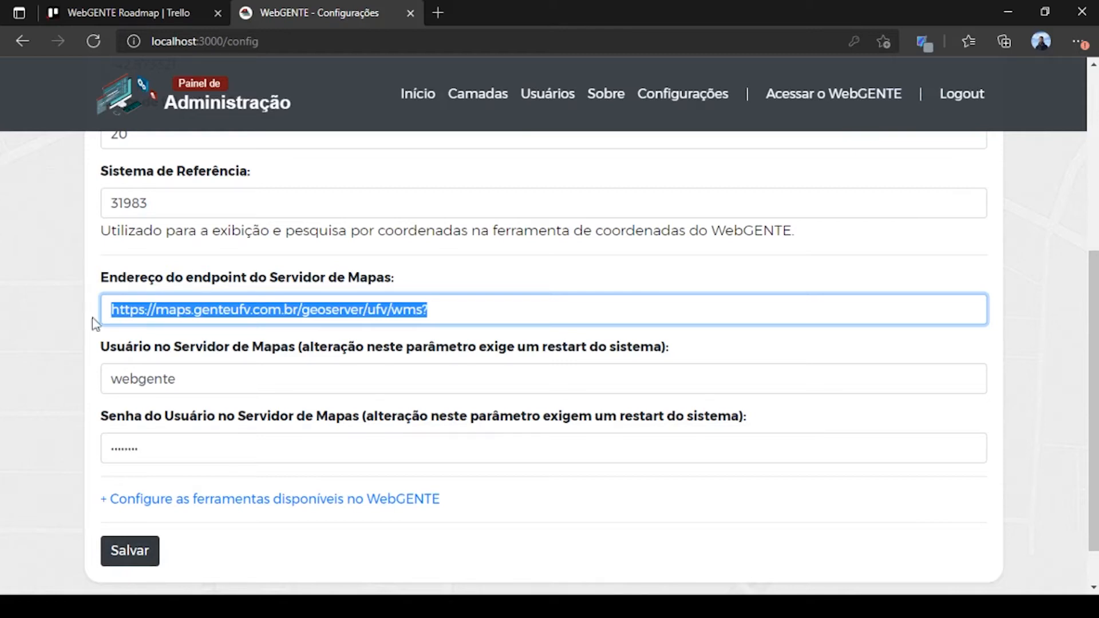
click(234, 369)
click(165, 447)
click(21, 381)
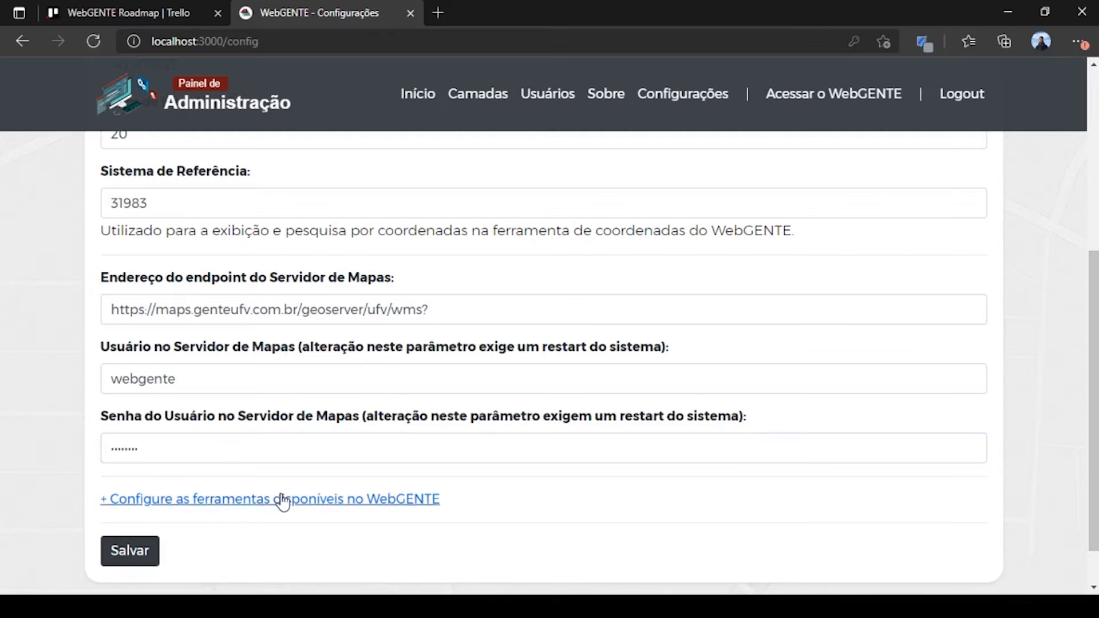
Step: Enable and save 'Ferramenta de pesquisa por atributos' in the tools settings, then log out
click(424, 500)
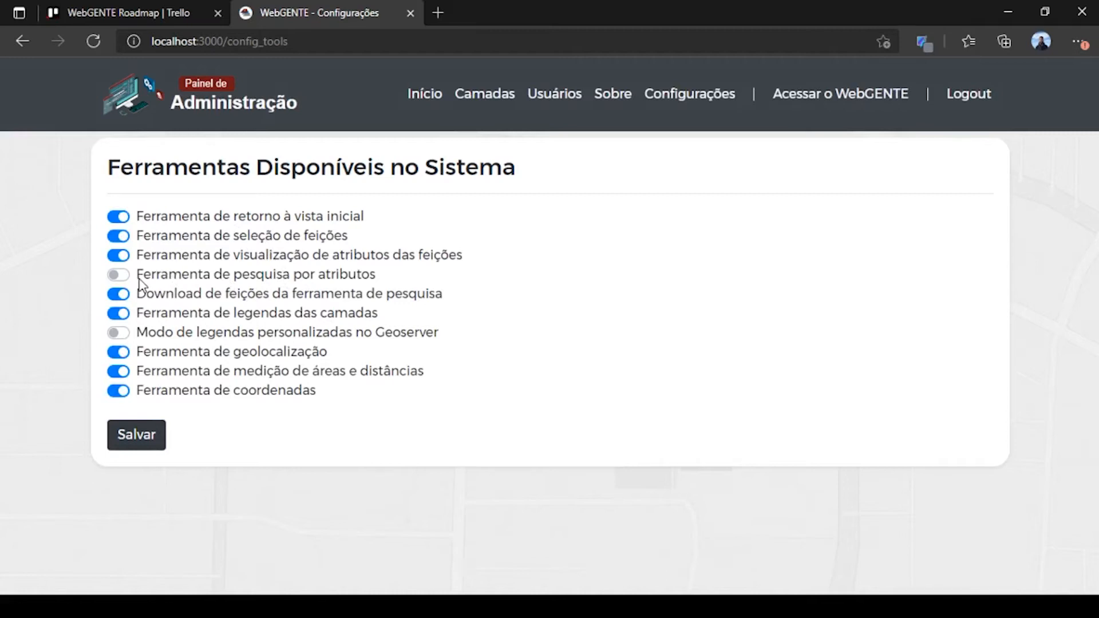
click(121, 275)
click(145, 440)
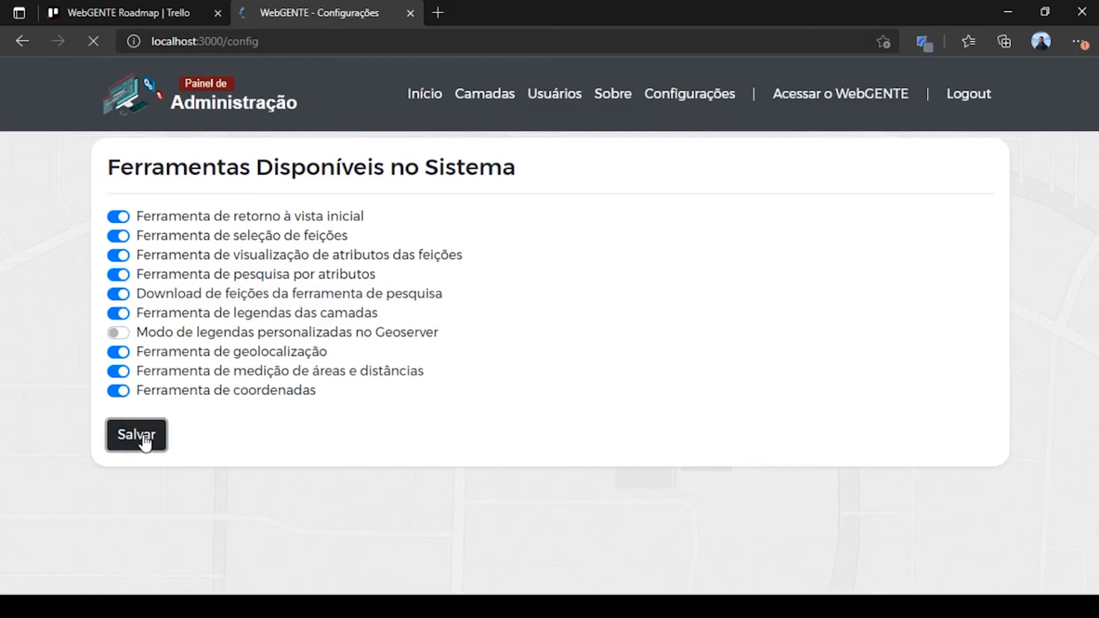
click(959, 92)
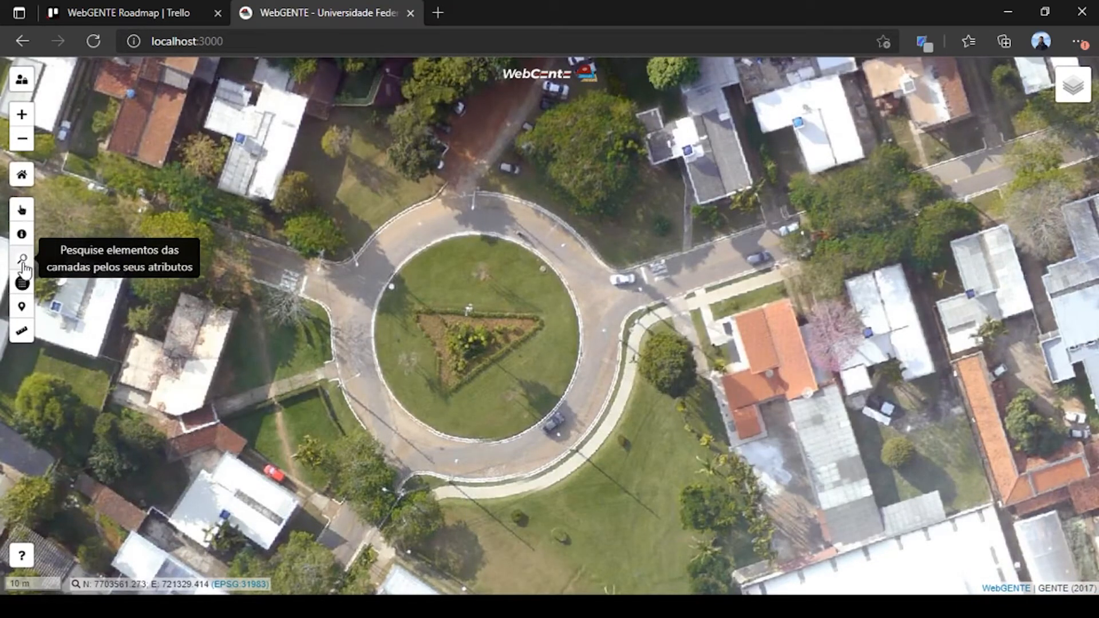
Step: Log back in and open the admin panel's Camadas list
click(22, 79)
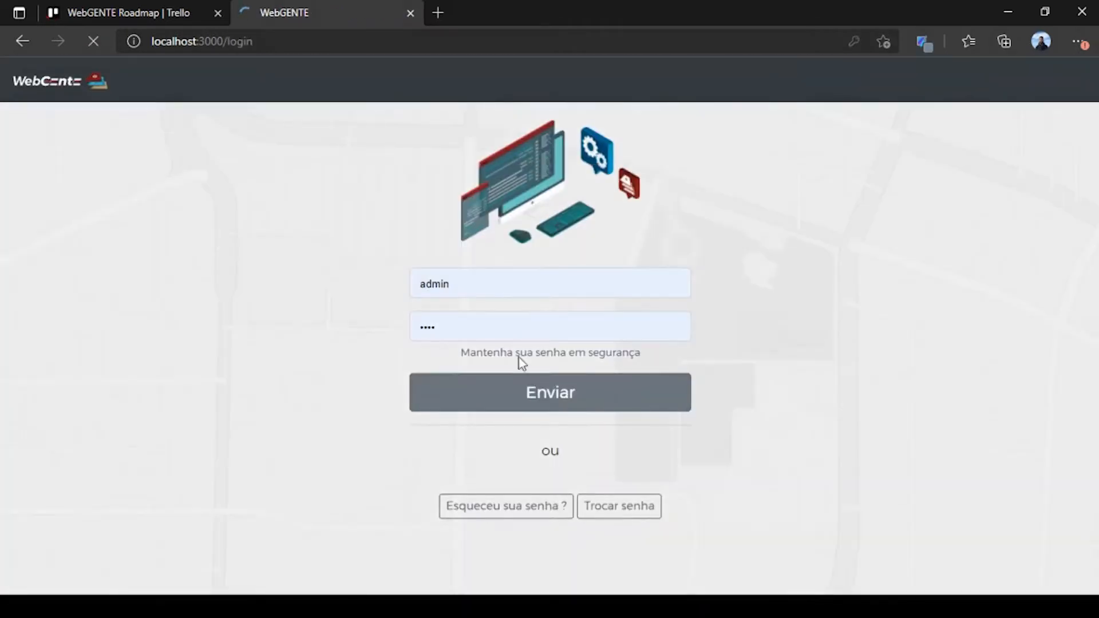
click(521, 407)
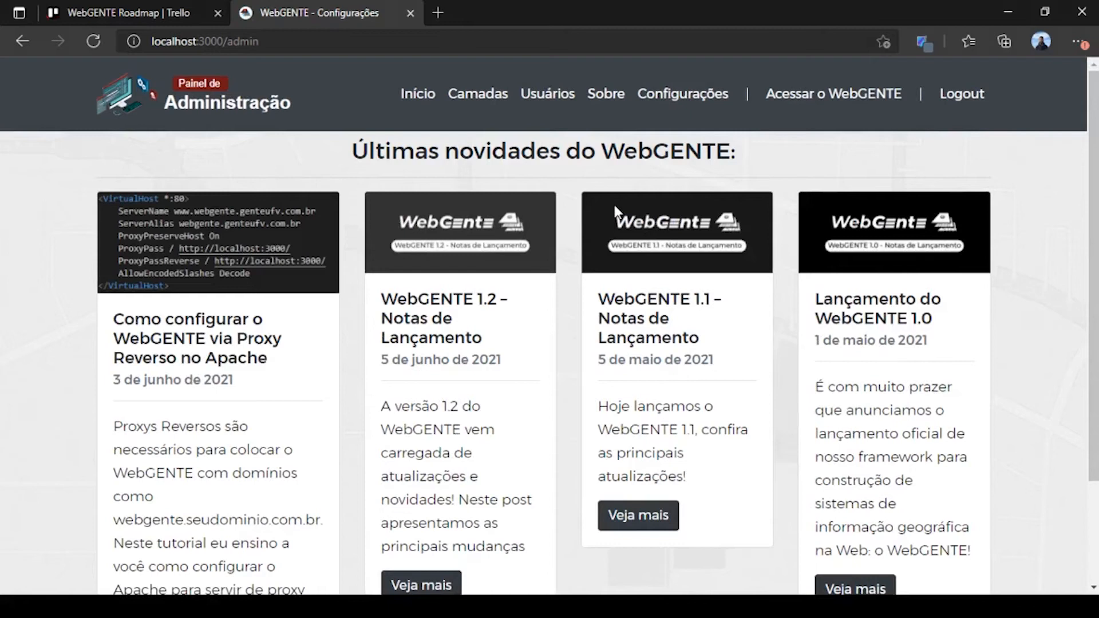
click(485, 96)
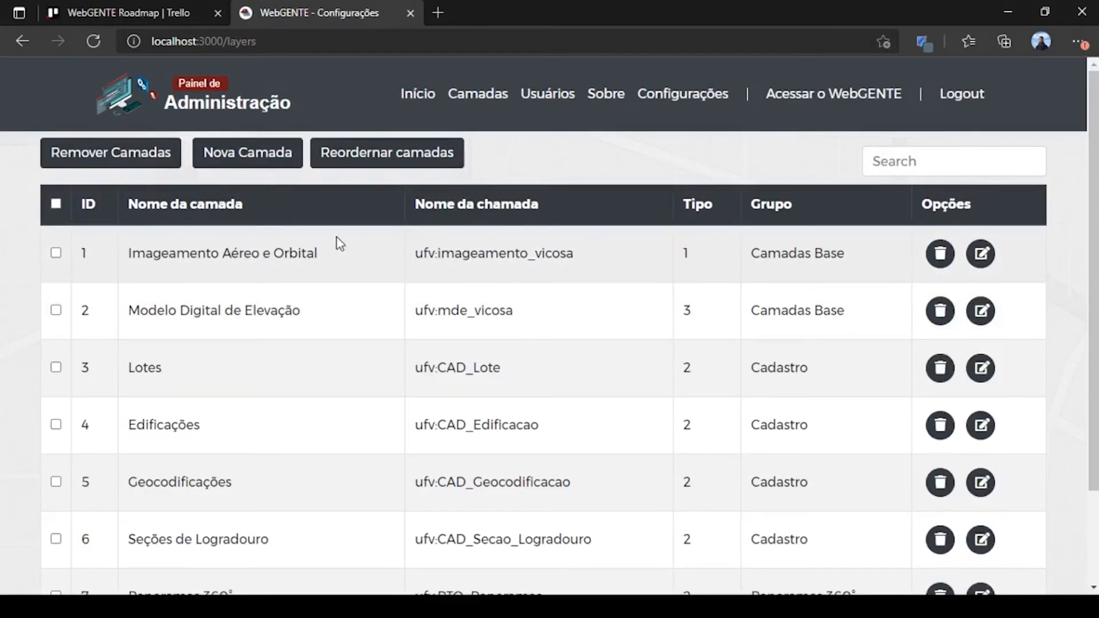
drag(679, 255, 853, 256)
click(854, 285)
drag(681, 252, 697, 253)
drag(681, 367, 698, 369)
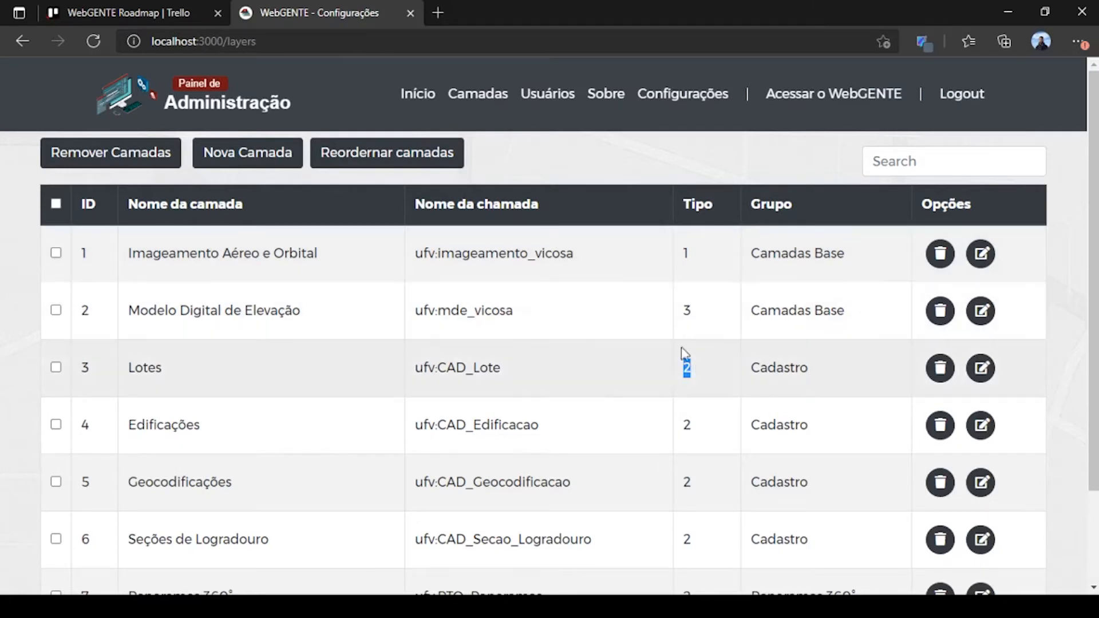
scroll(605, 369, down, 1)
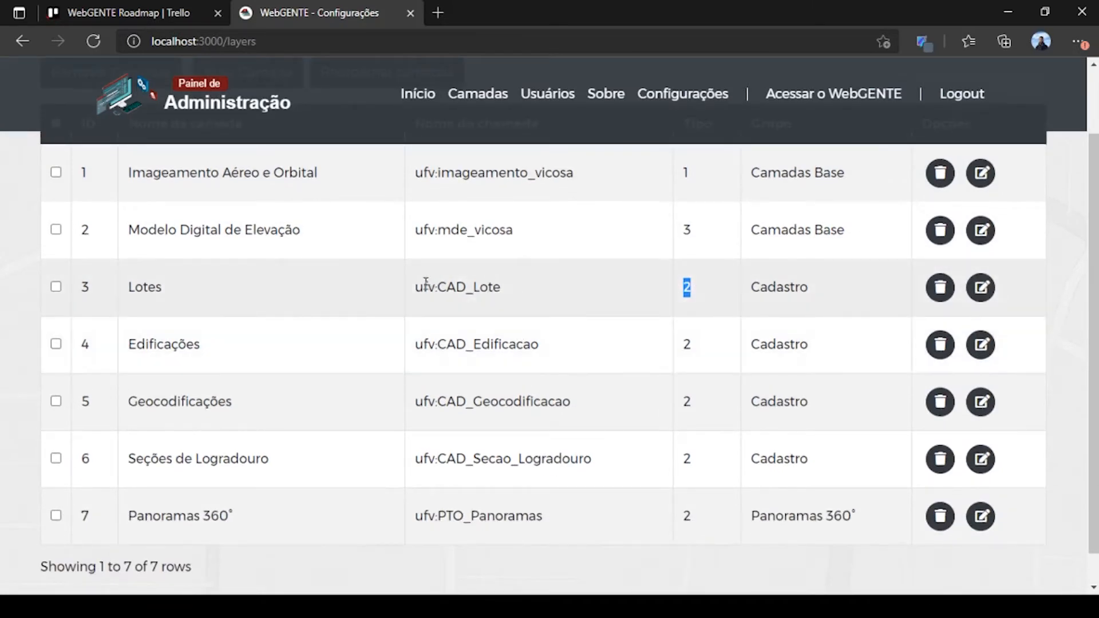
drag(415, 344, 571, 343)
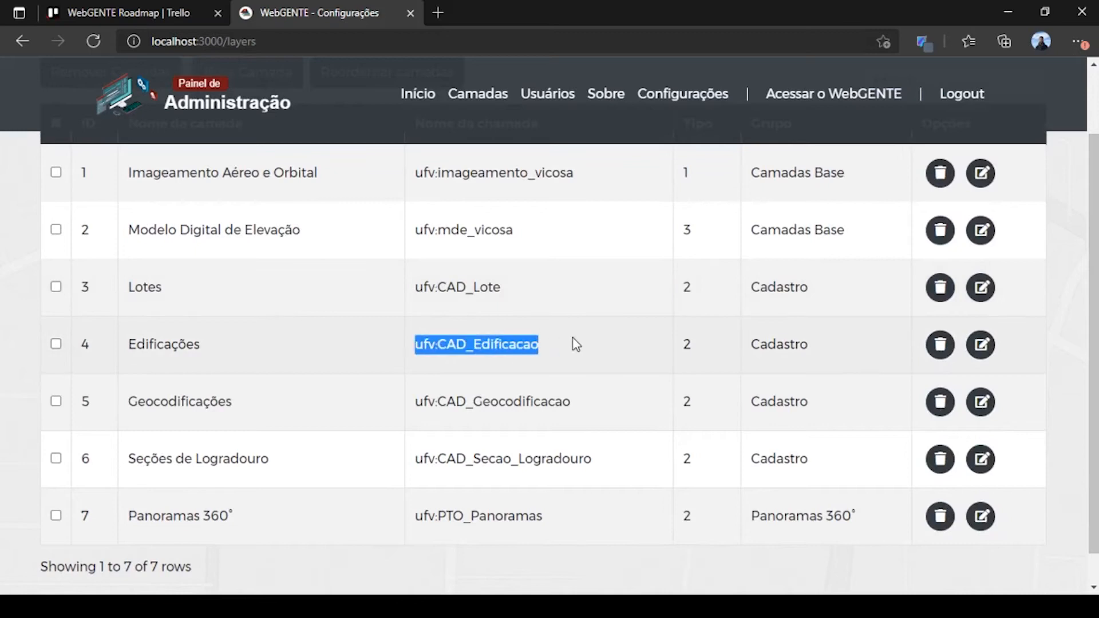
drag(416, 286, 515, 292)
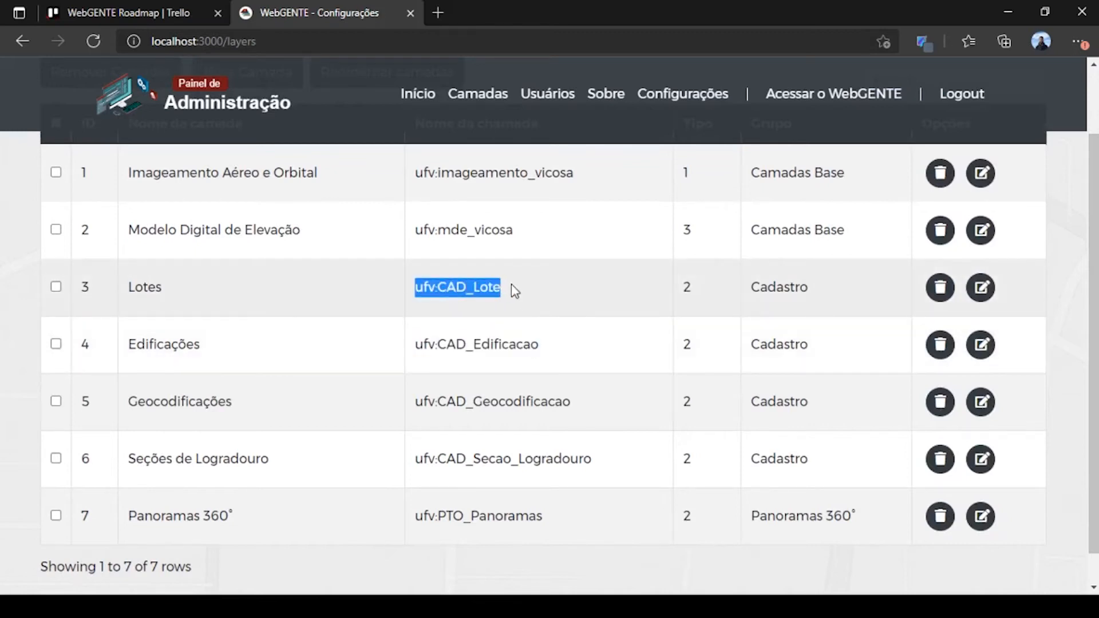
drag(415, 401, 581, 404)
drag(415, 344, 577, 349)
scroll(604, 335, up, 2)
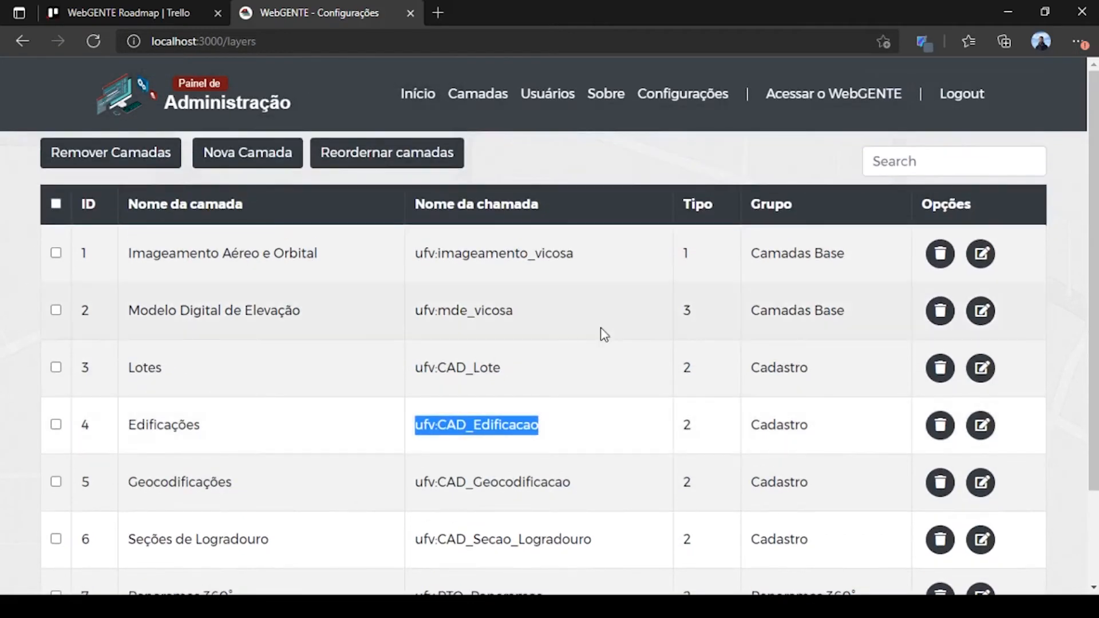
drag(680, 311, 704, 315)
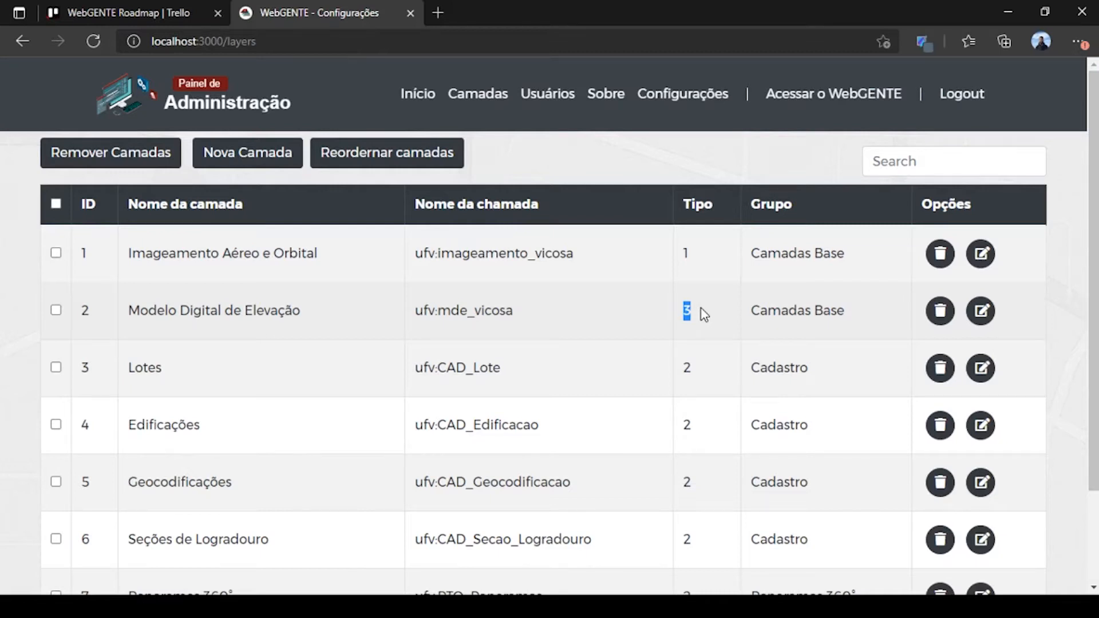
click(55, 310)
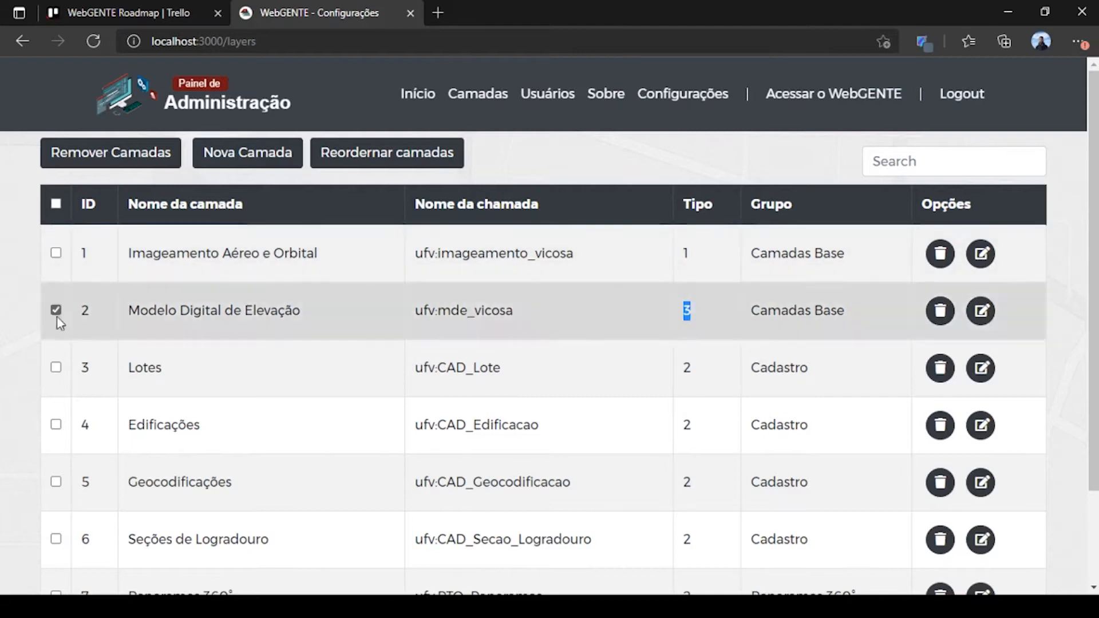
click(56, 368)
click(55, 424)
click(56, 482)
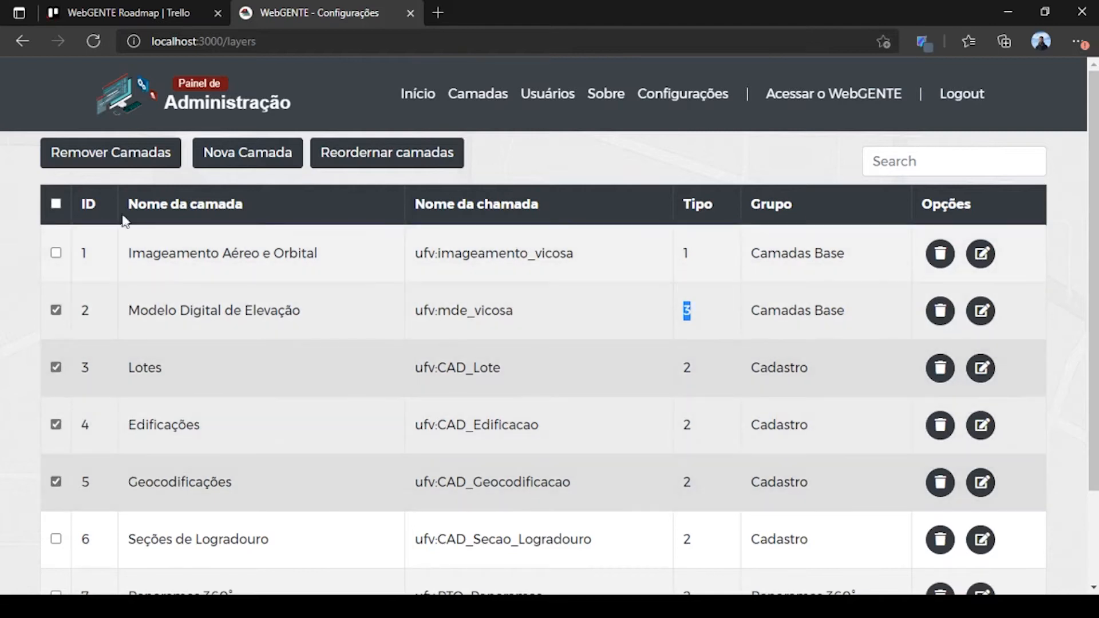
click(128, 166)
click(719, 243)
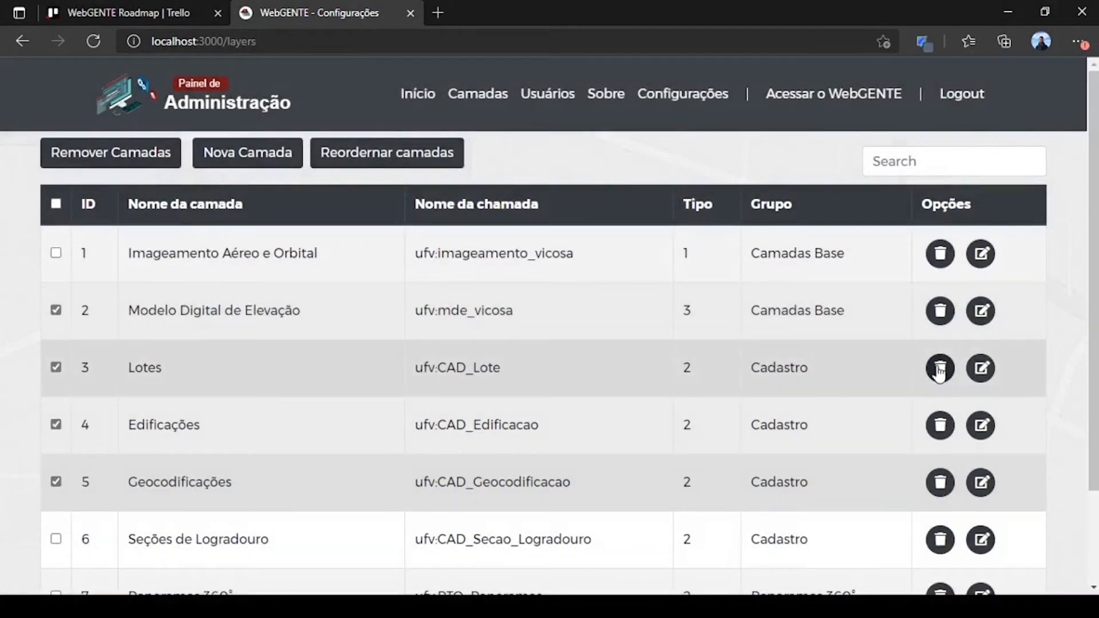
click(939, 369)
click(706, 201)
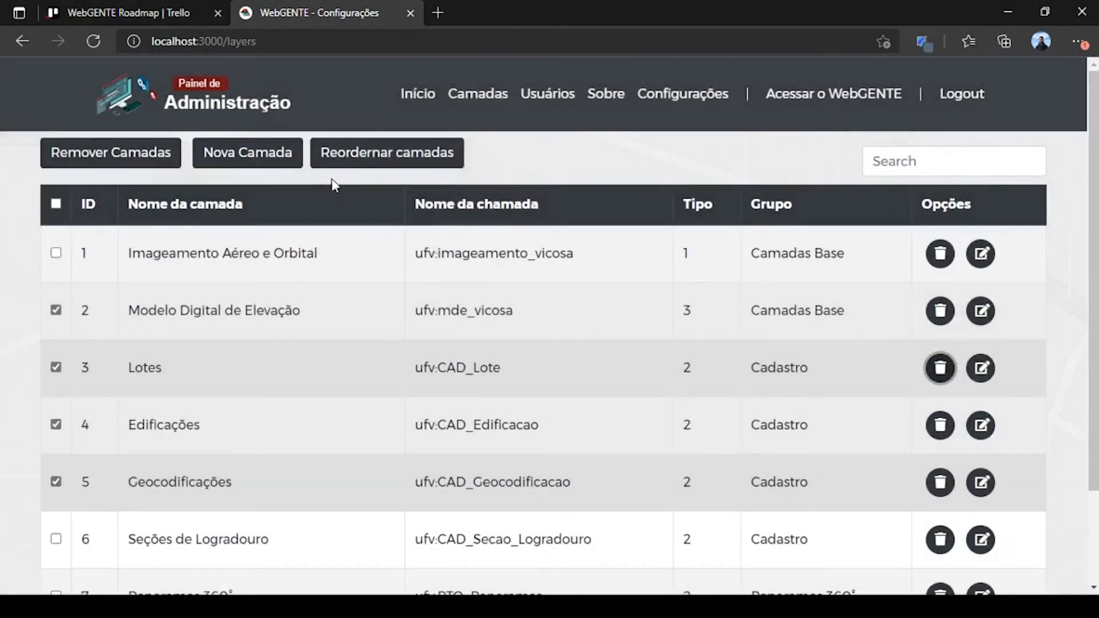
Step: Start a new layer with display name 'Nome da Camada' and Camada Pública set to Sim
click(271, 168)
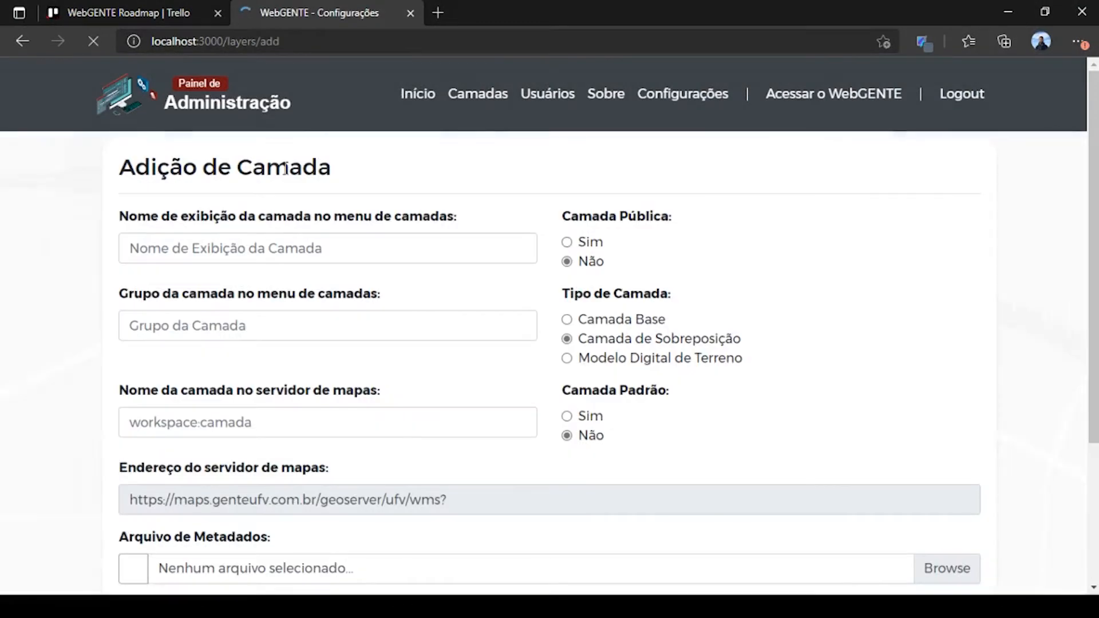
click(293, 248)
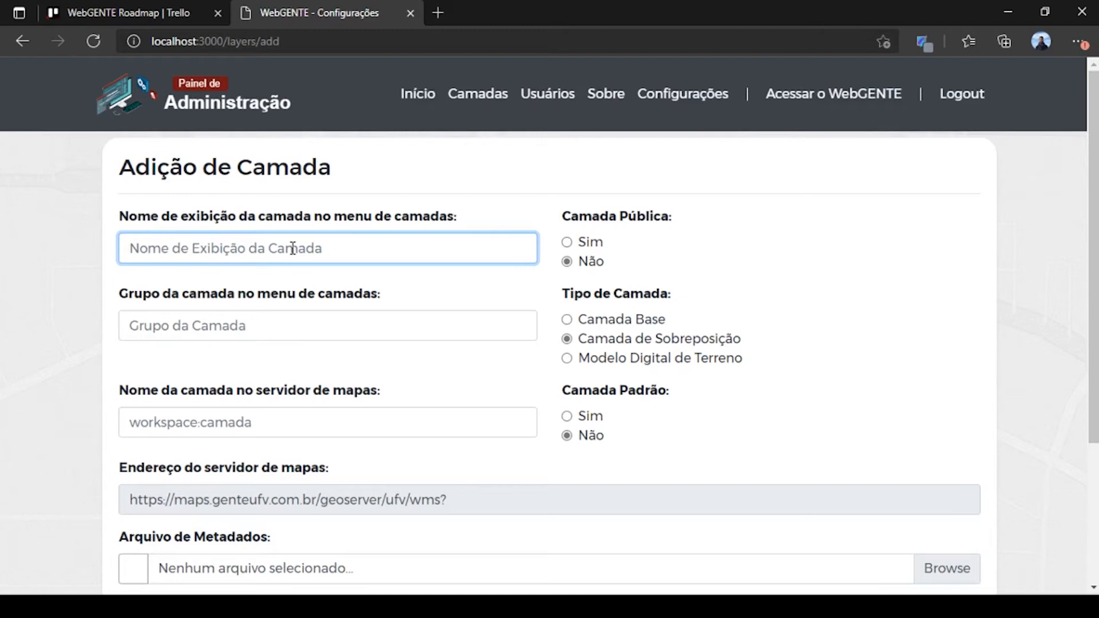
text(Nome da Camada)
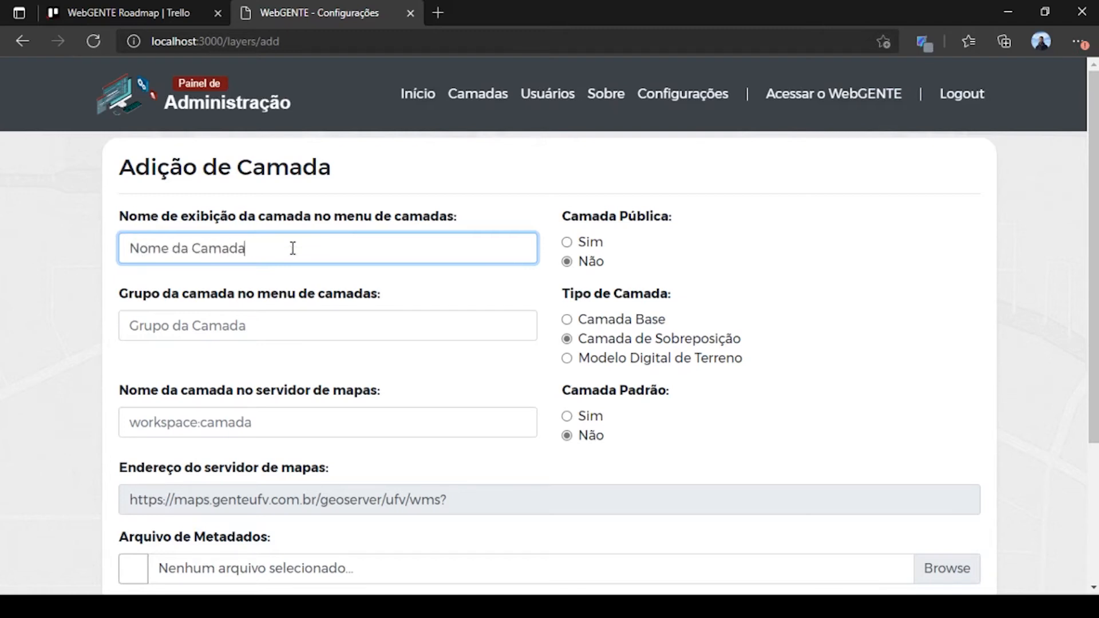
click(775, 219)
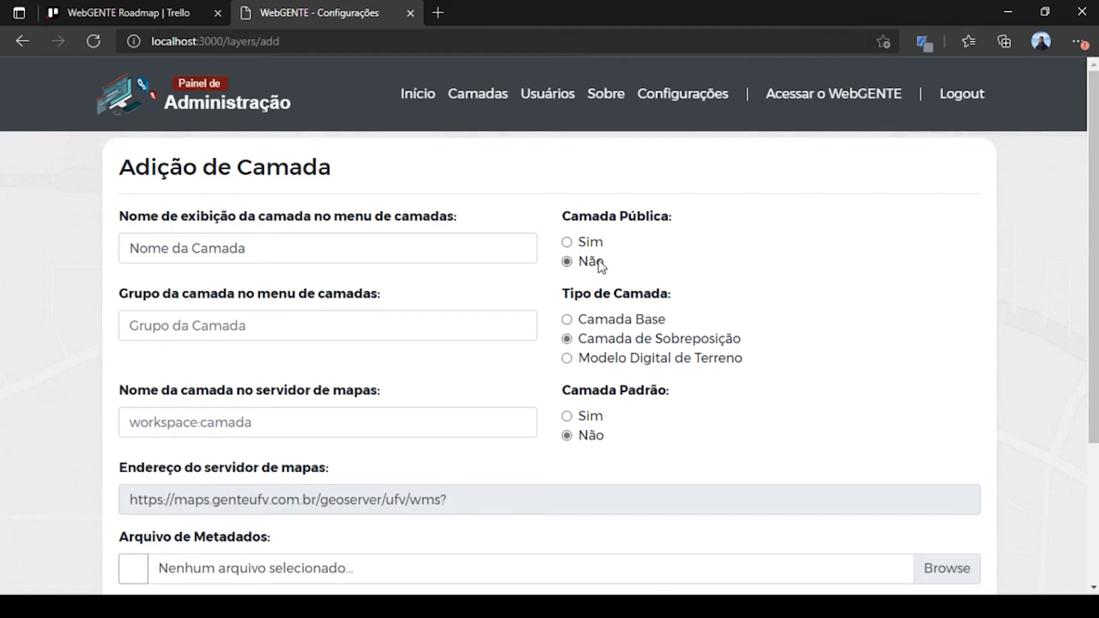
click(595, 243)
click(326, 332)
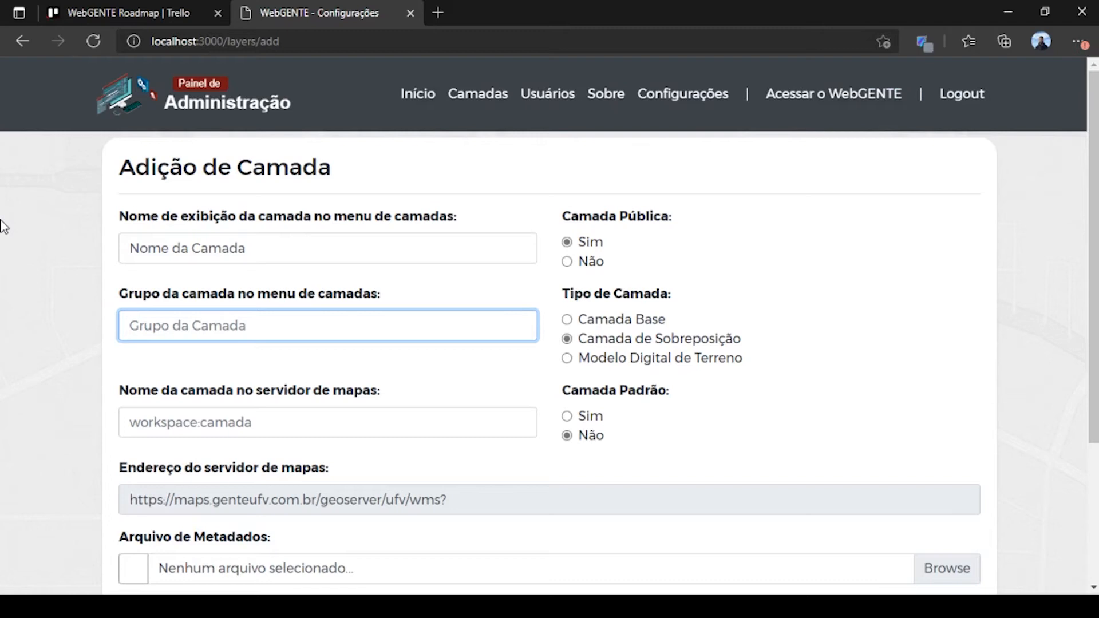
Step: Enter 'Cadastro Territorial' as the layer group and move on to the map server name field
text(Cad)
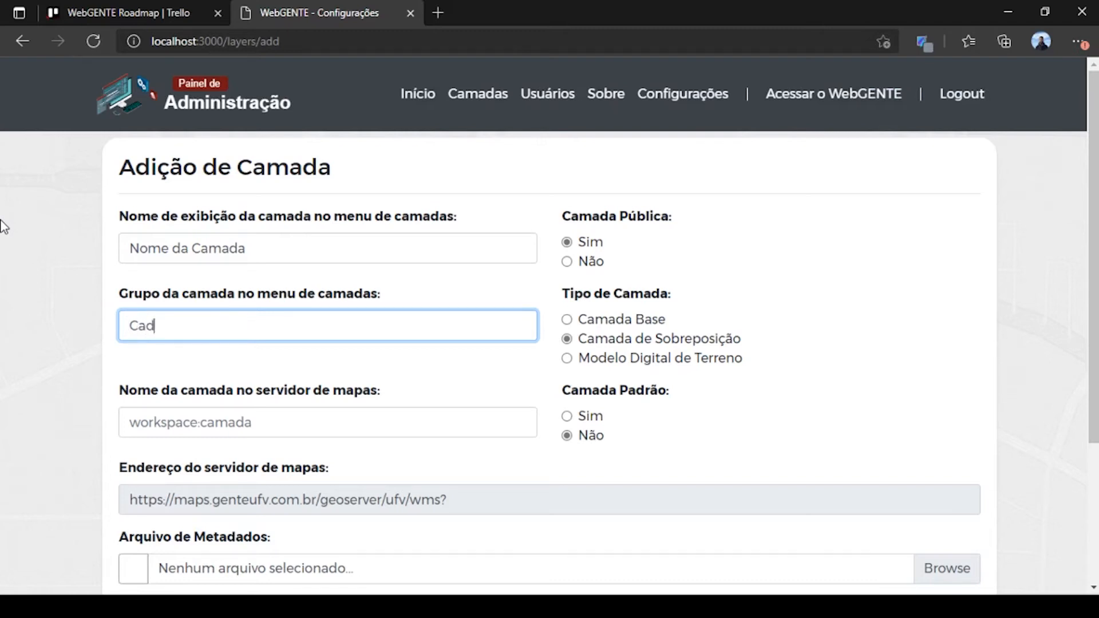
text(astro Territorial)
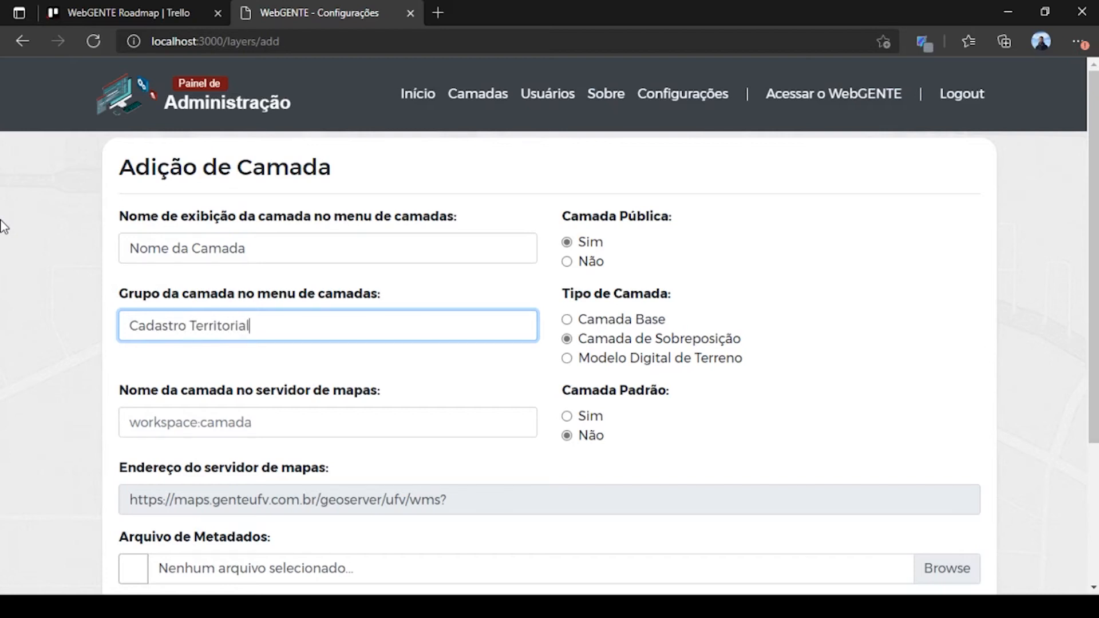
click(4, 227)
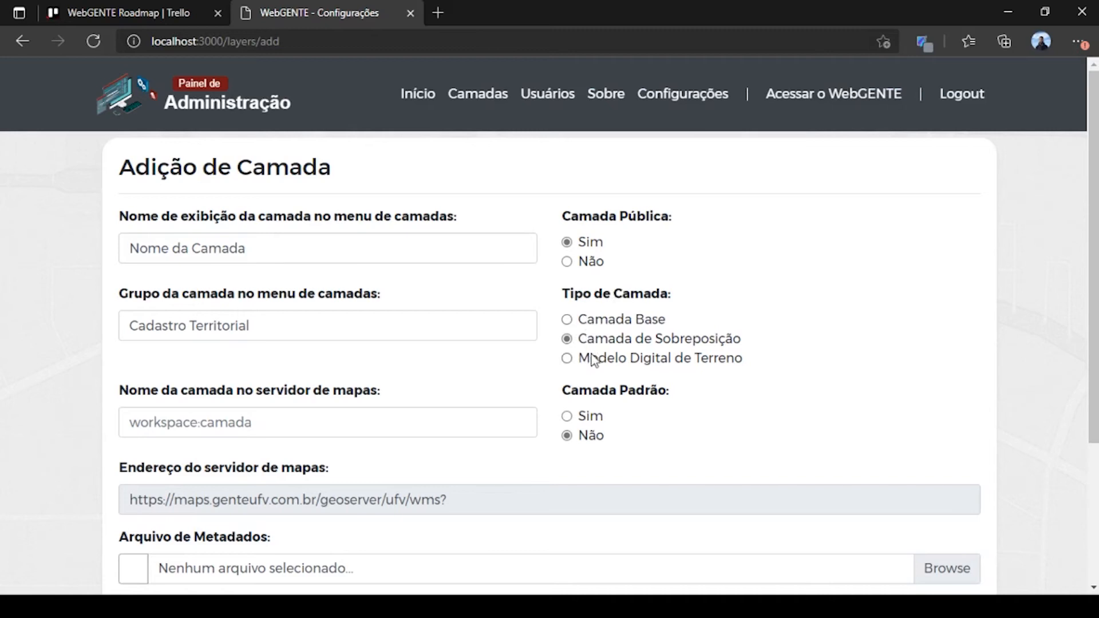
scroll(497, 329, down, 2)
scroll(309, 372, up, 2)
click(274, 429)
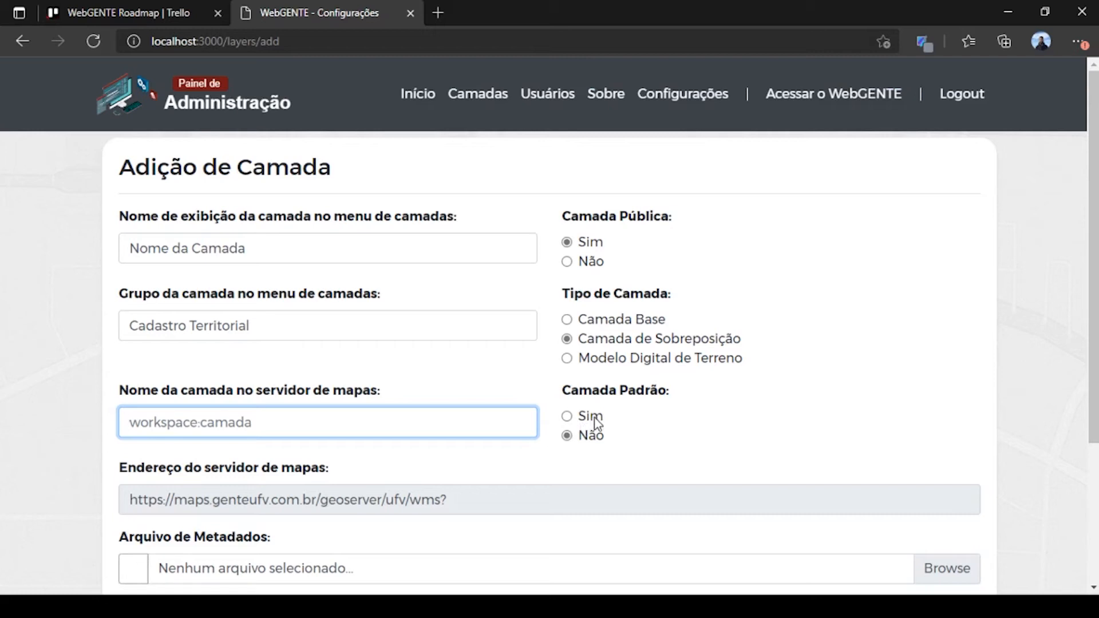
scroll(595, 424, down, 3)
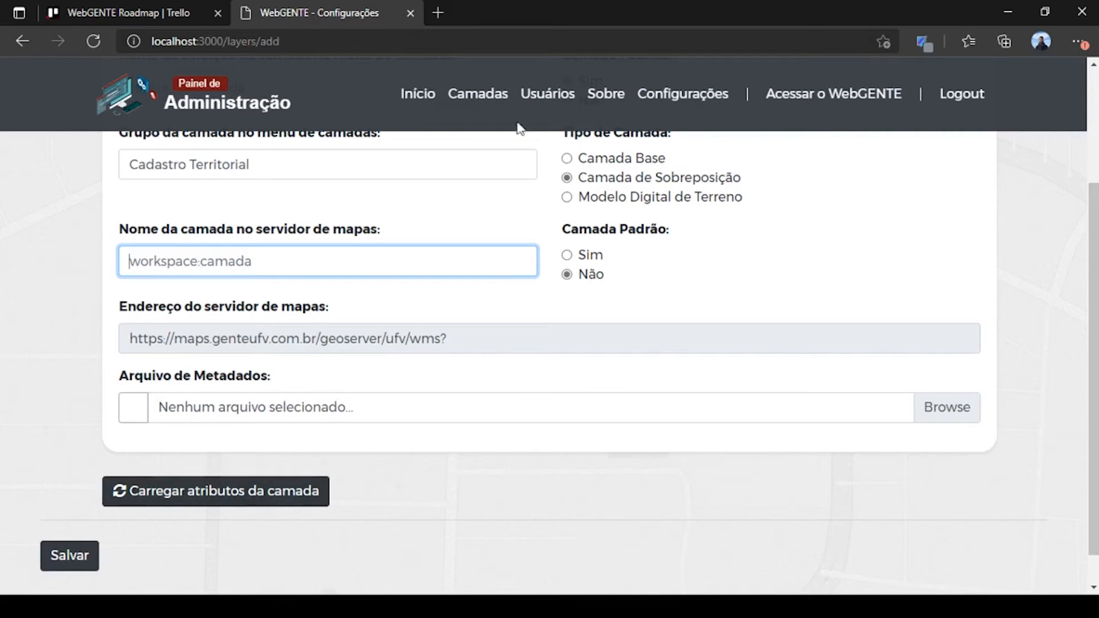
Step: Discard the new layer and open Geocodificações for editing, reviewing its map server name
click(490, 95)
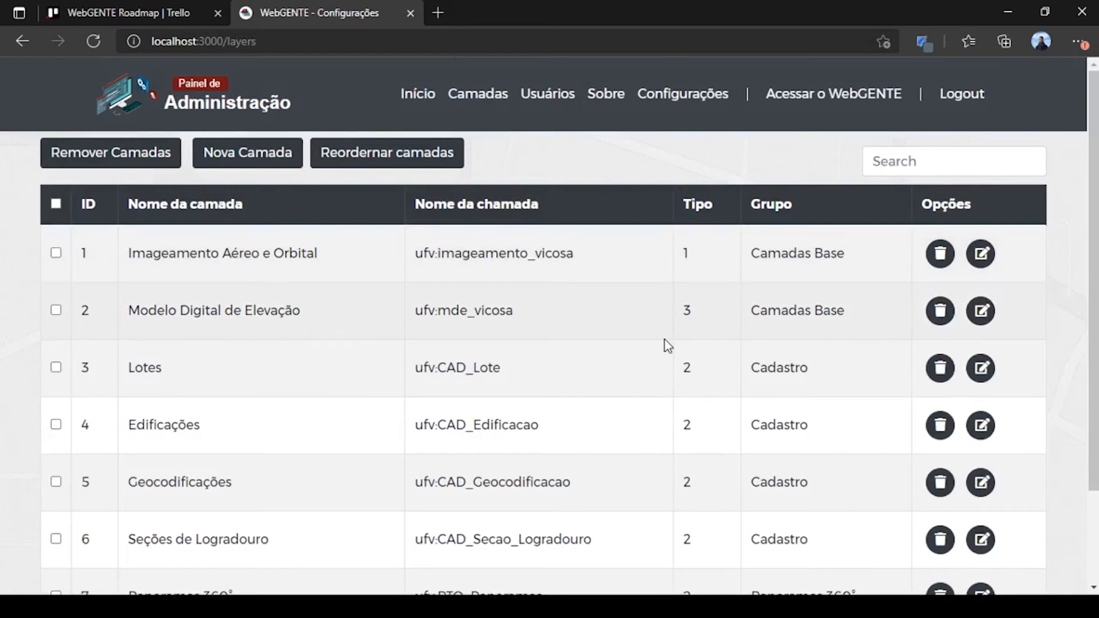
click(982, 483)
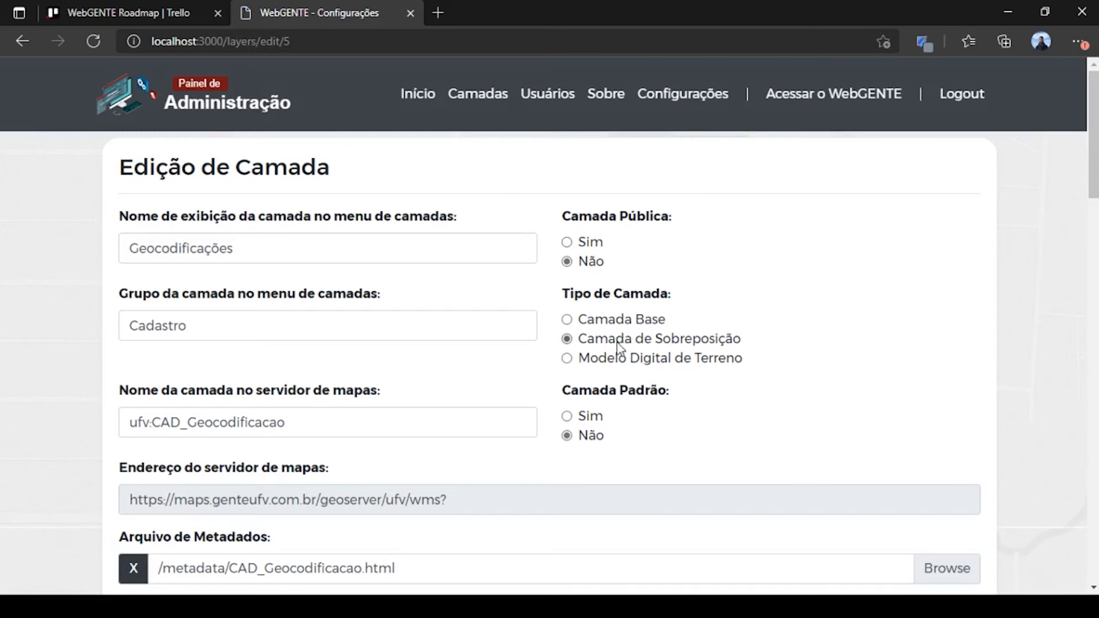
scroll(618, 351, down, 1)
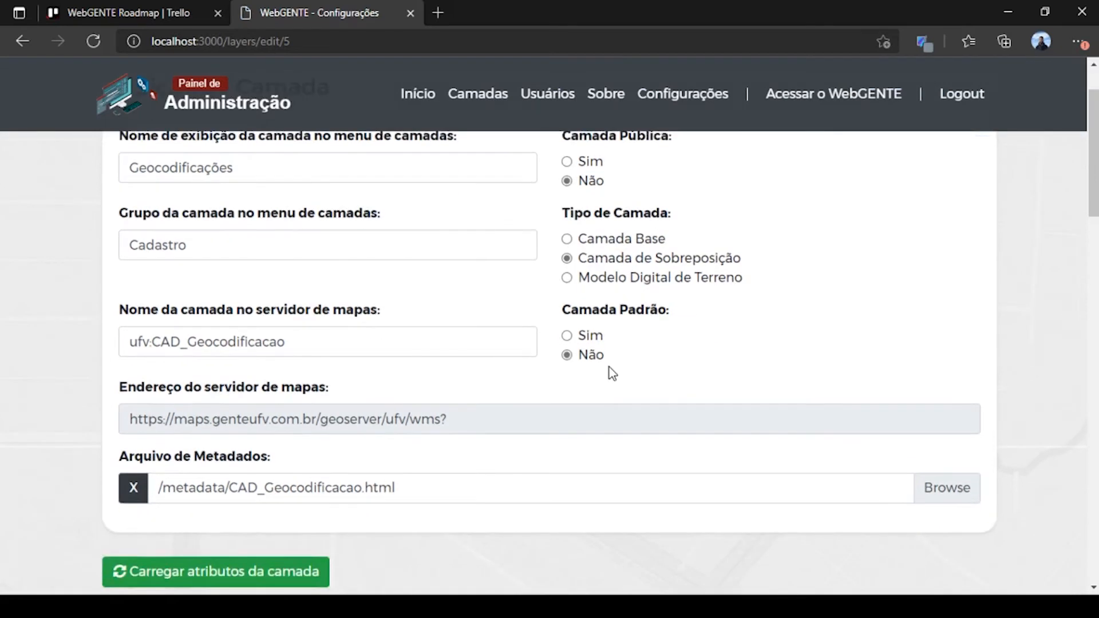
scroll(343, 400, up, 1)
drag(309, 422, 59, 444)
scroll(86, 432, down, 2)
drag(128, 422, 489, 420)
scroll(487, 418, down, 2)
Step: Clear the metadata file /metadata/CAD_Geocodificacao.html and scroll down to the attribute table
click(422, 335)
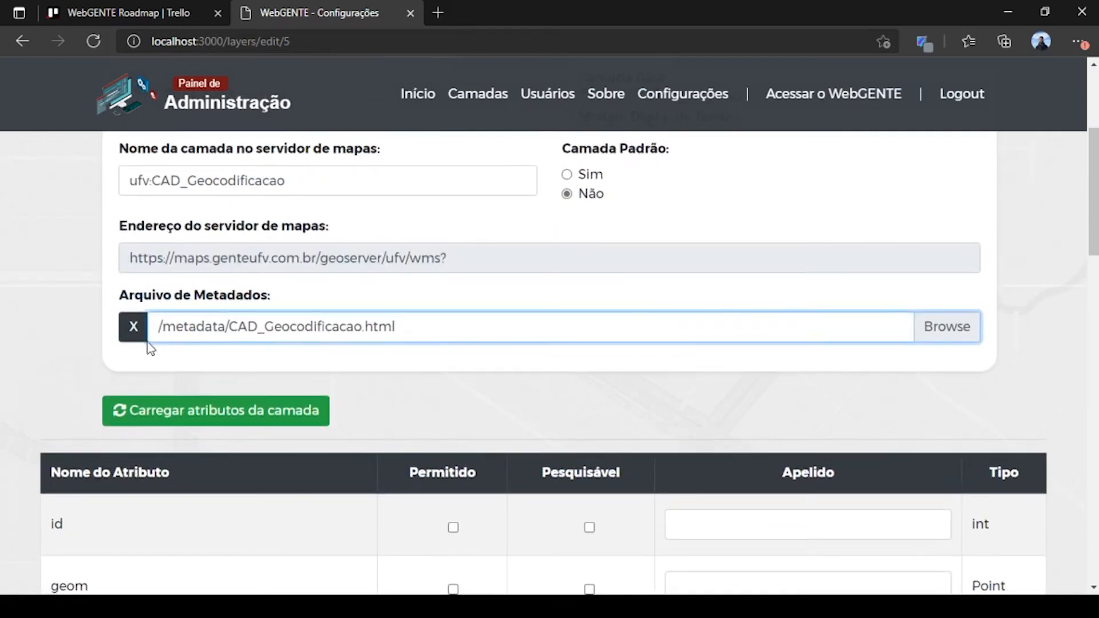
click(150, 375)
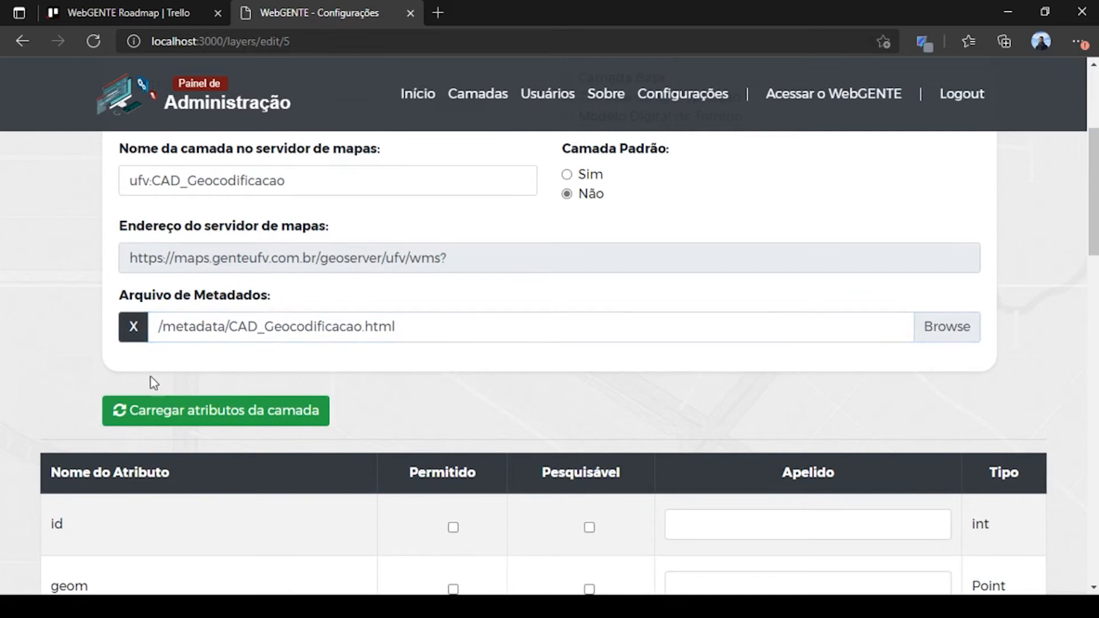
click(134, 337)
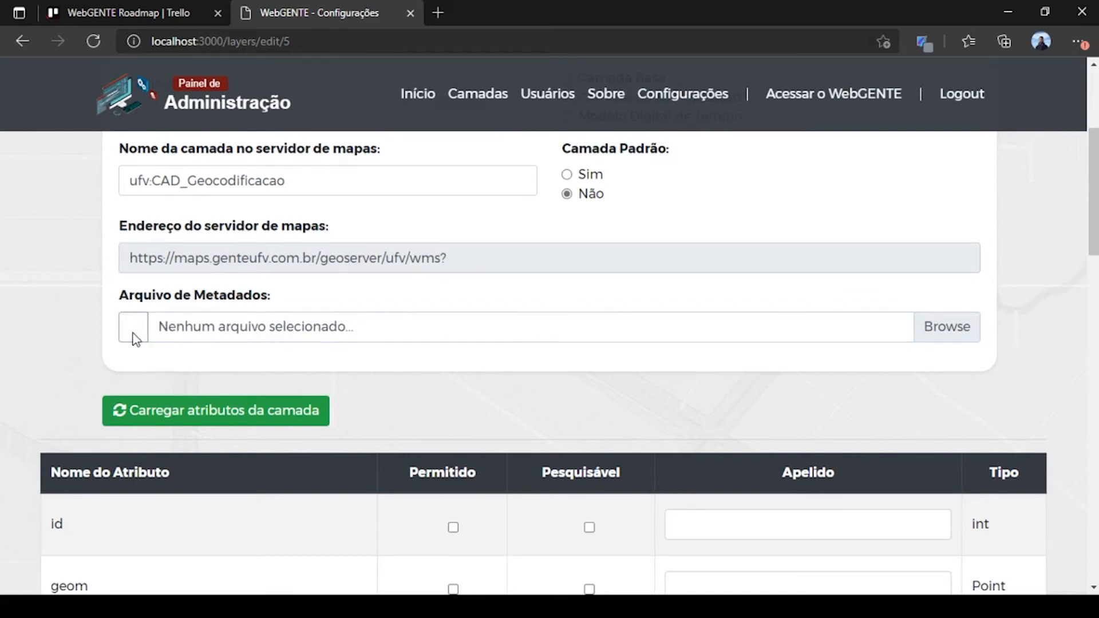
scroll(408, 360, up, 3)
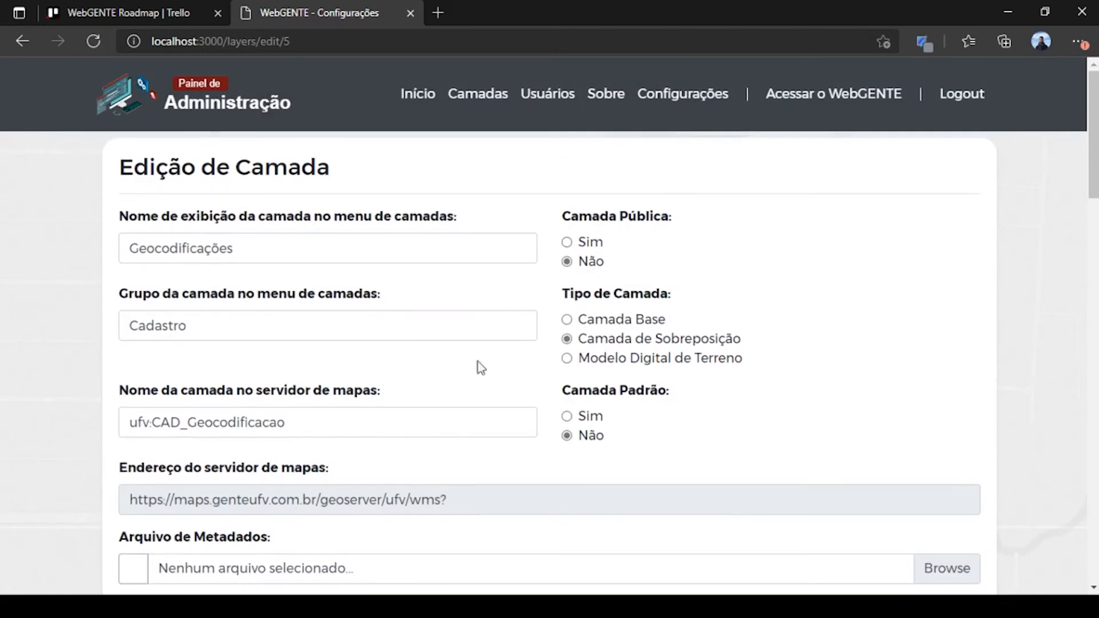
scroll(284, 232, down, 4)
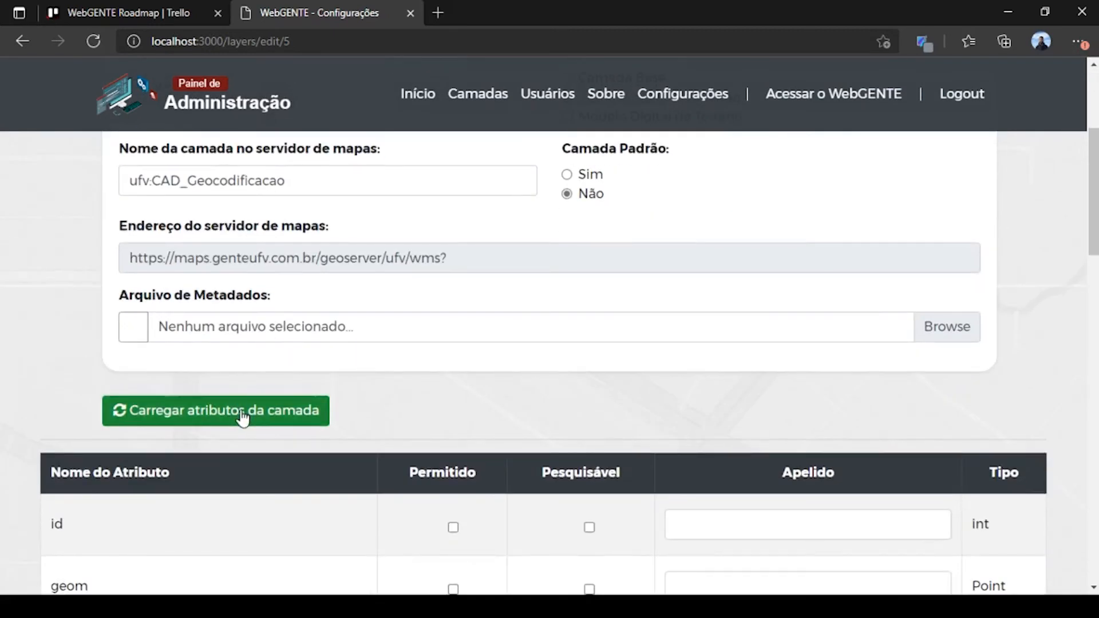
scroll(242, 418, down, 15)
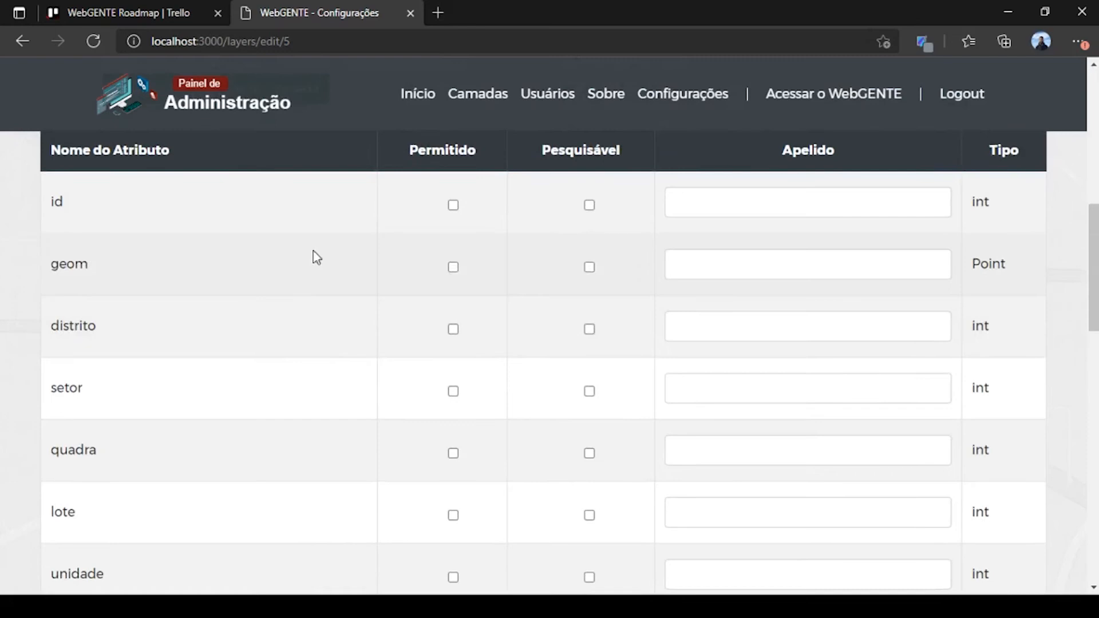
scroll(329, 300, down, 9)
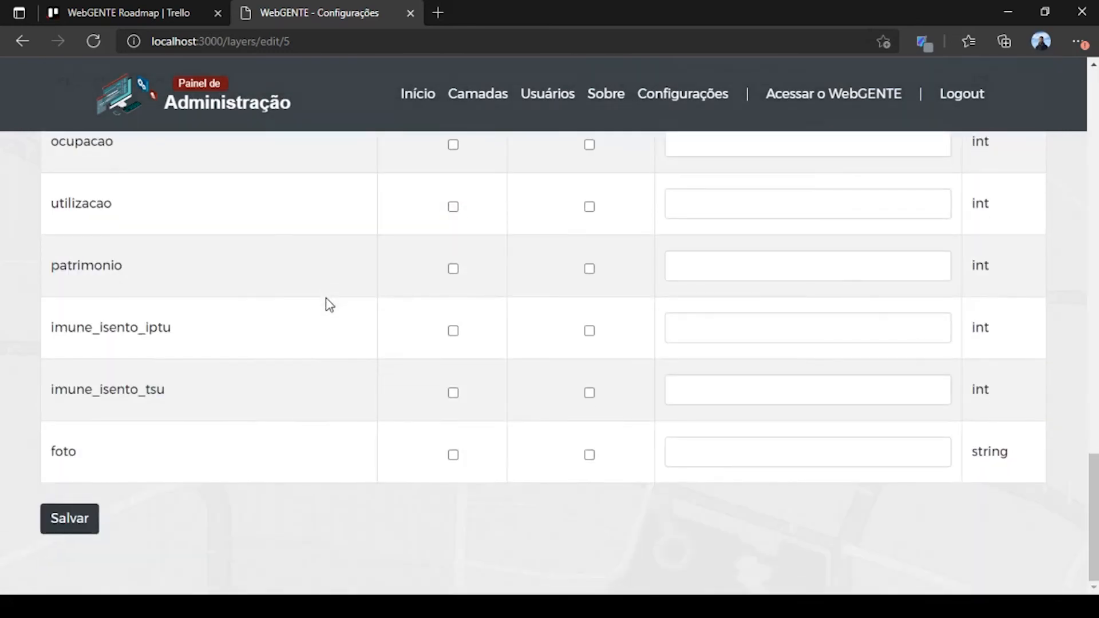
scroll(327, 303, up, 10)
scroll(329, 305, up, 10)
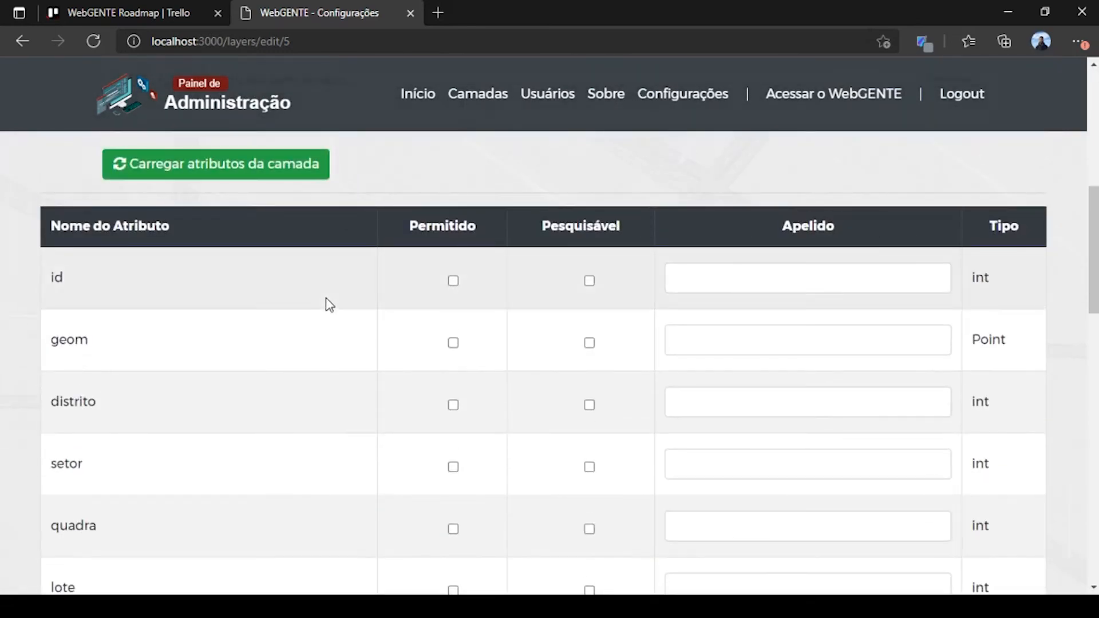
drag(43, 228, 206, 229)
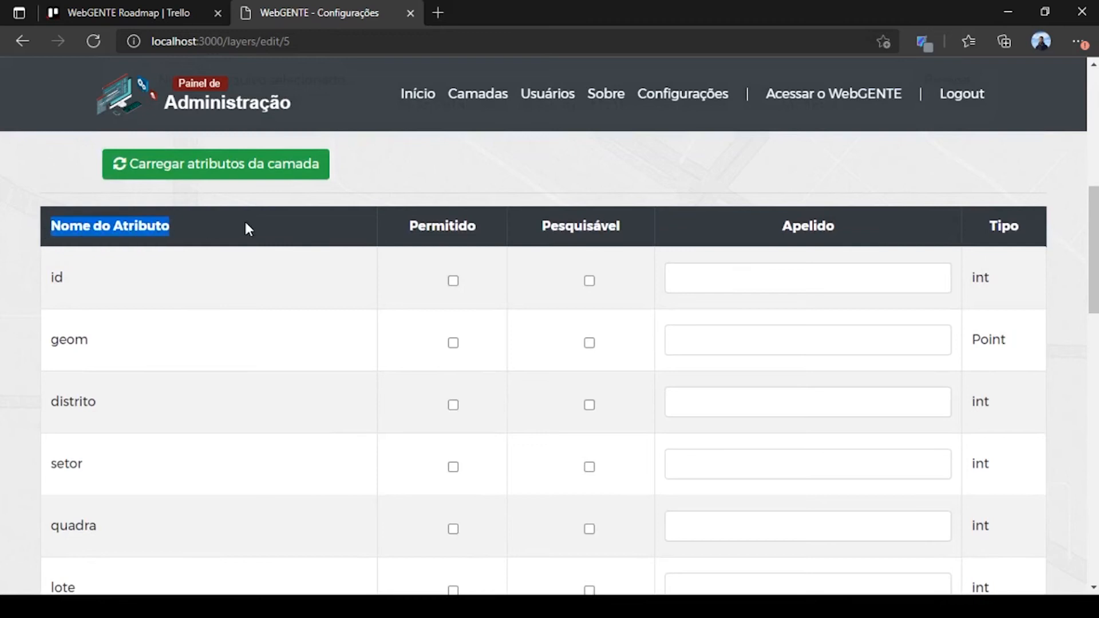
drag(49, 280, 85, 280)
drag(50, 342, 109, 338)
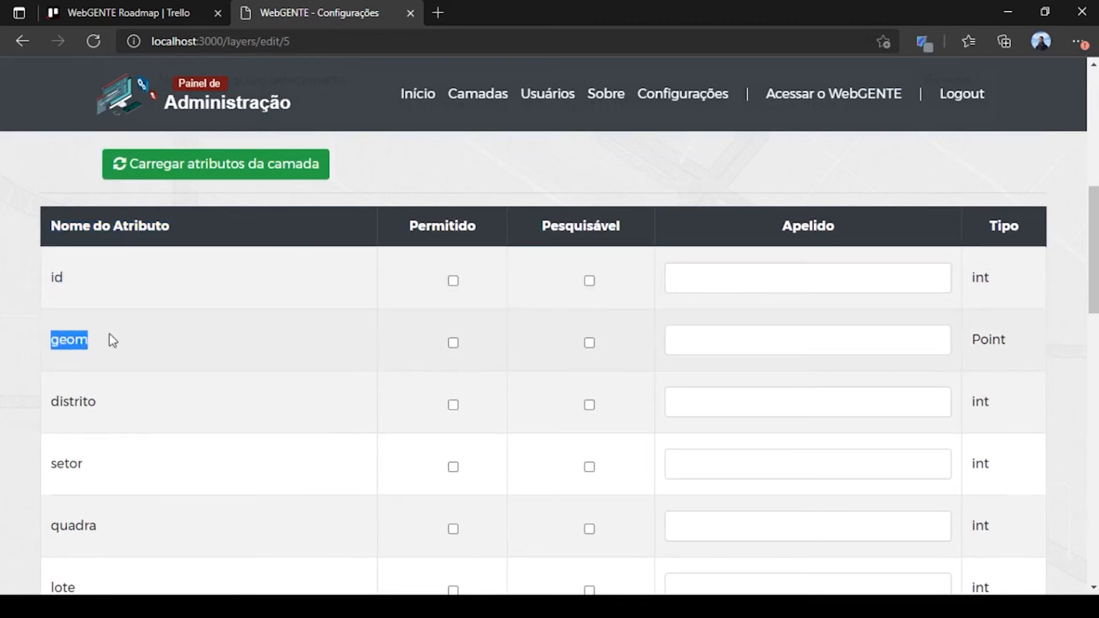
drag(49, 404, 97, 404)
drag(50, 466, 101, 466)
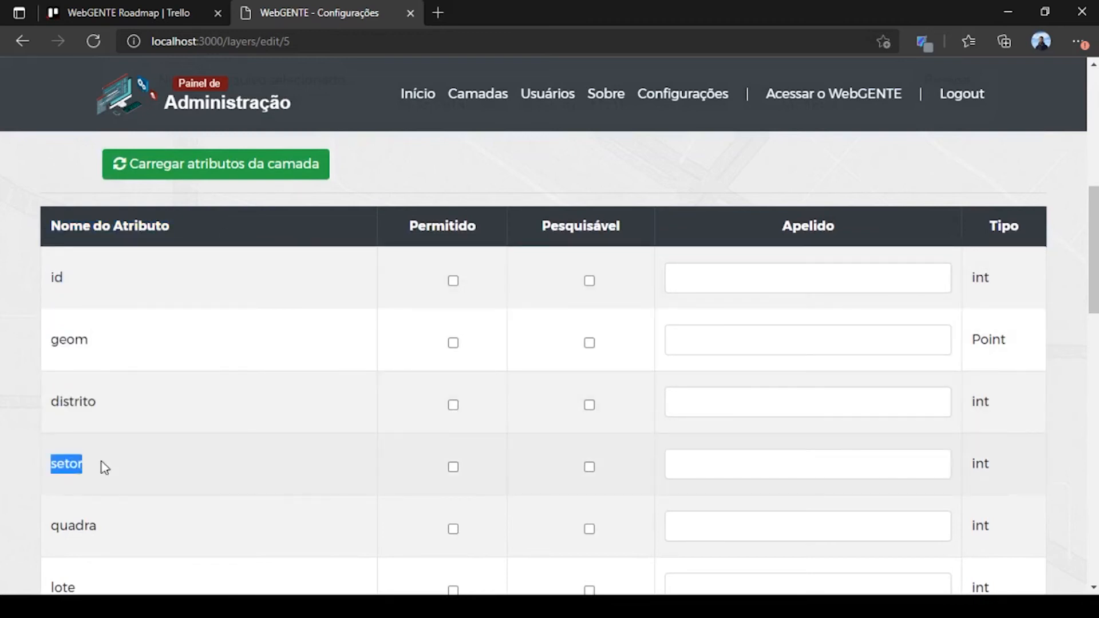
drag(50, 527, 107, 524)
scroll(114, 511, down, 2)
drag(50, 428, 86, 428)
scroll(221, 410, up, 3)
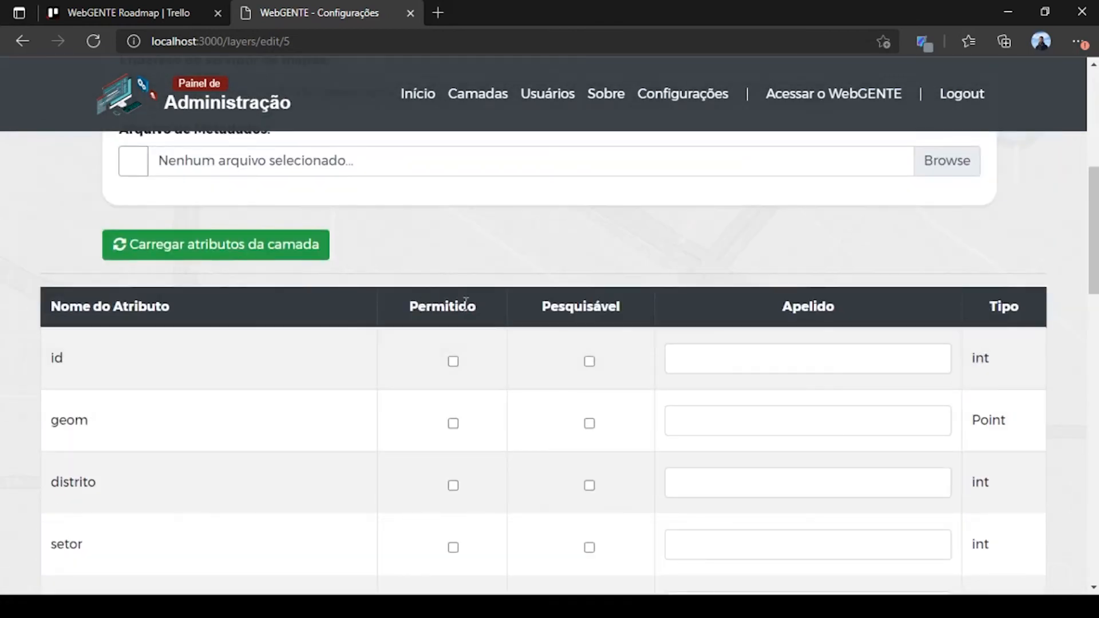
scroll(465, 301, down, 1)
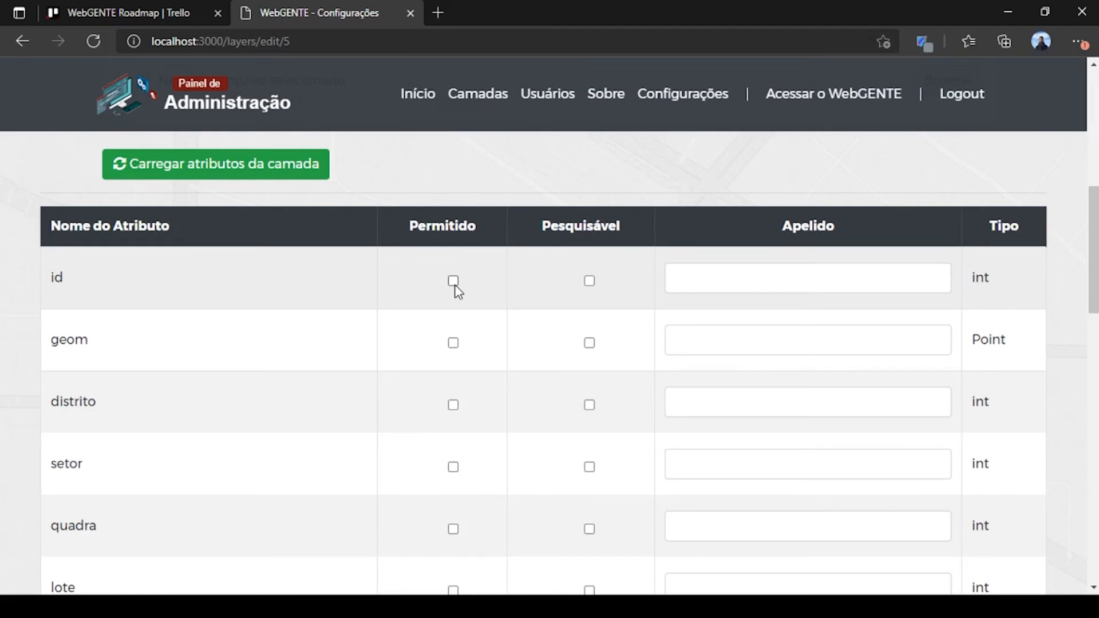
scroll(588, 351, down, 4)
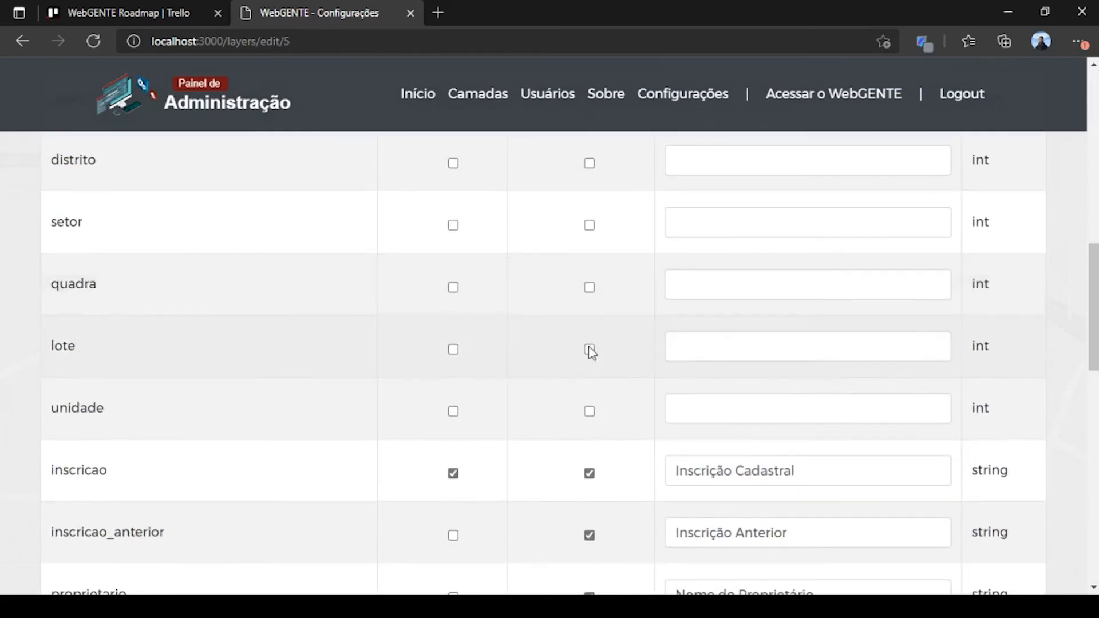
scroll(591, 422, up, 5)
scroll(595, 351, down, 3)
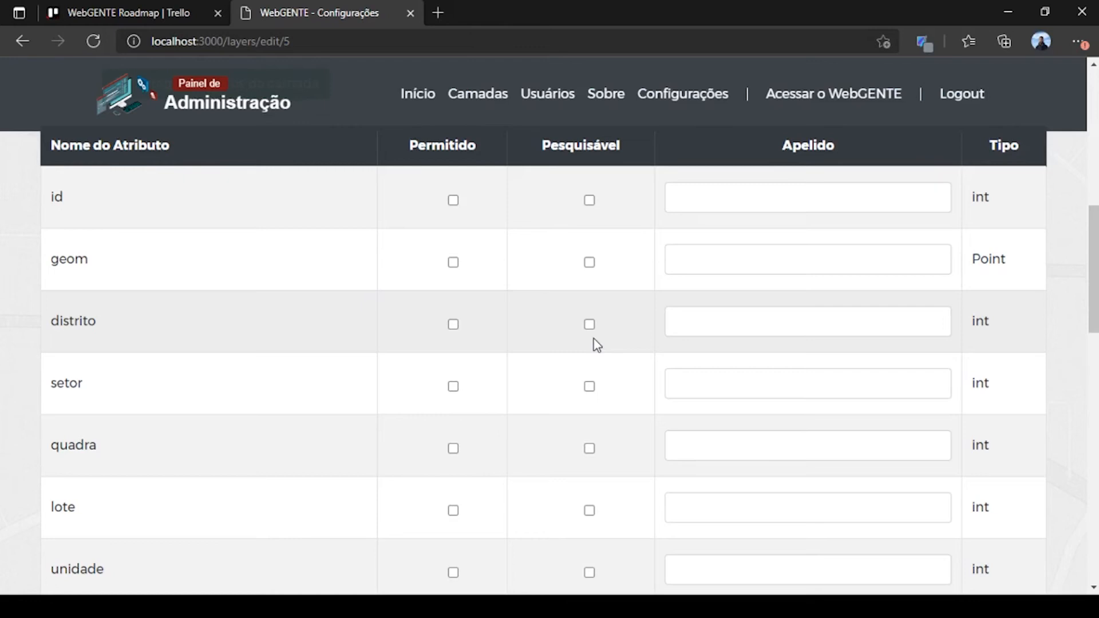
scroll(594, 340, down, 3)
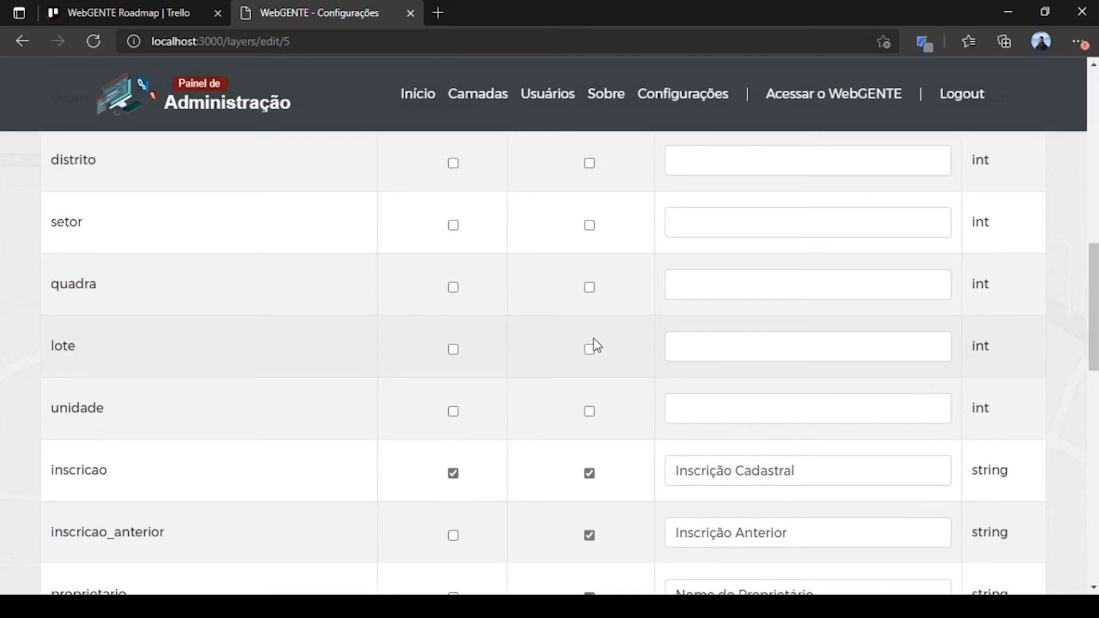
scroll(594, 340, down, 2)
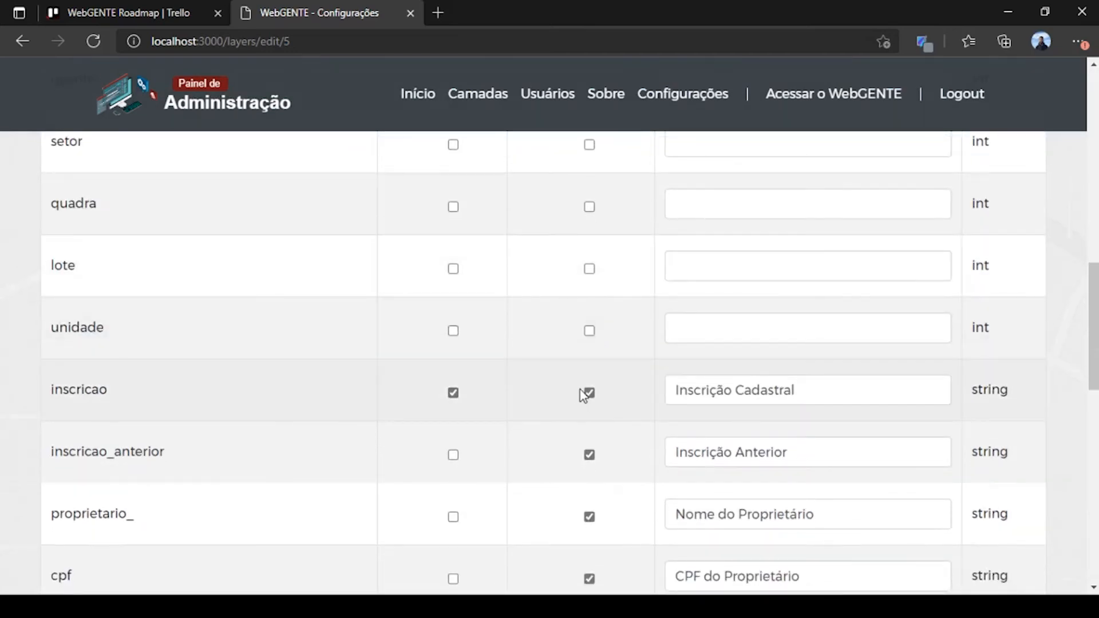
scroll(588, 389, down, 2)
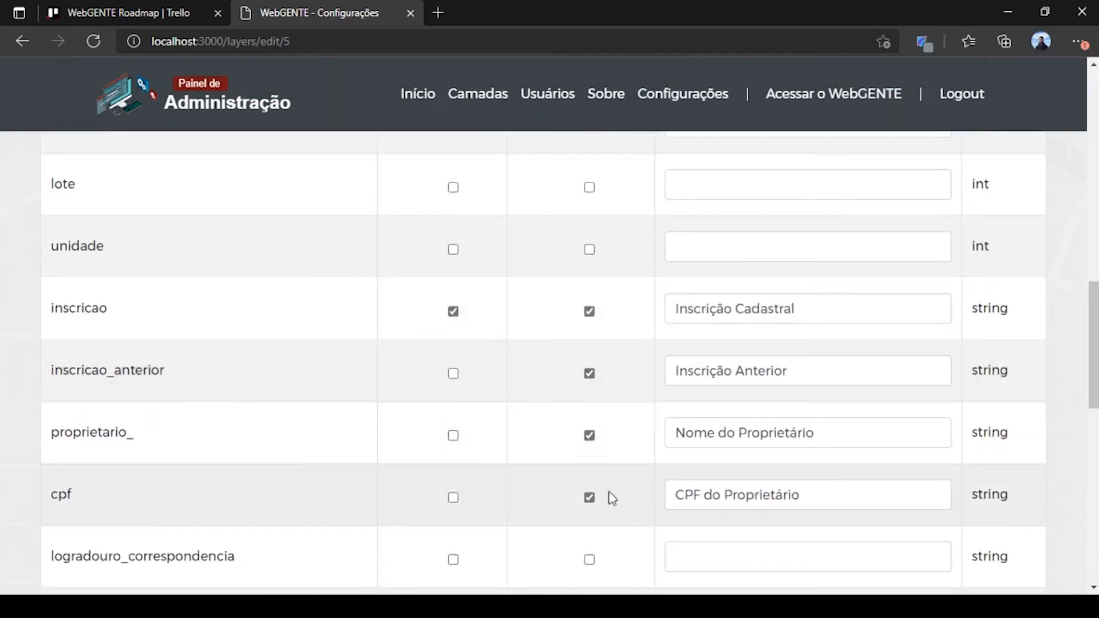
scroll(593, 507, up, 5)
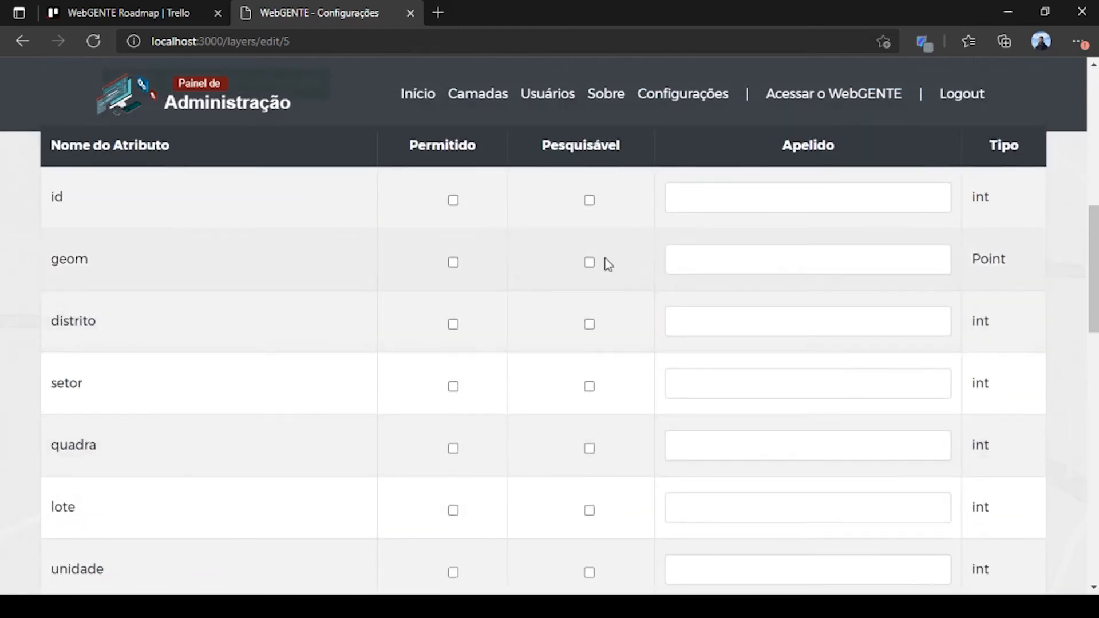
double_click(547, 152)
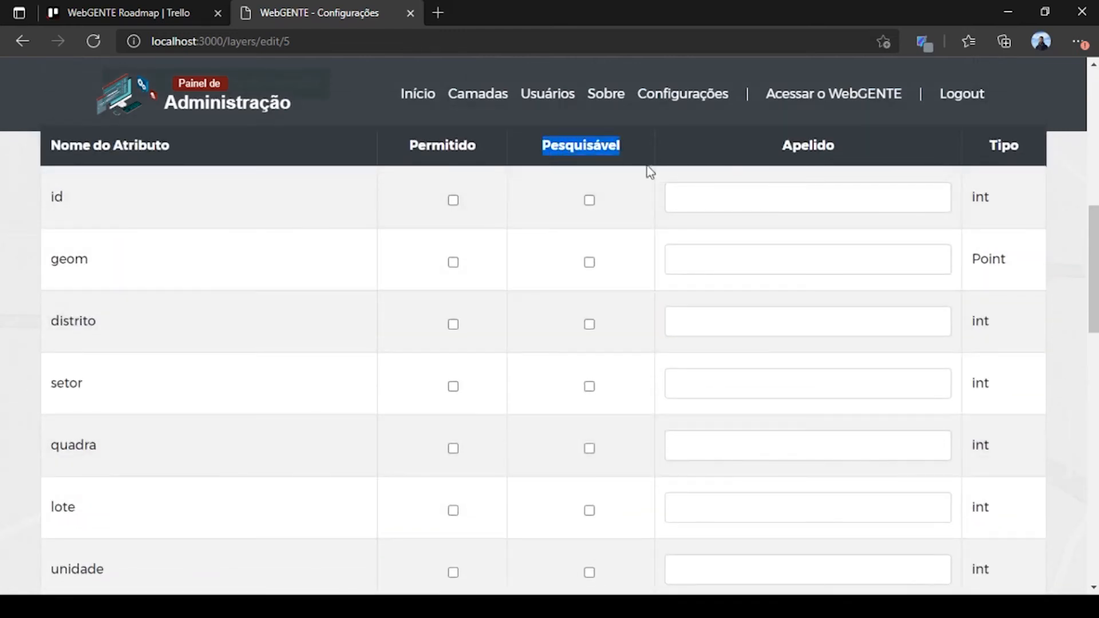
scroll(646, 166, down, 5)
drag(818, 303, 701, 293)
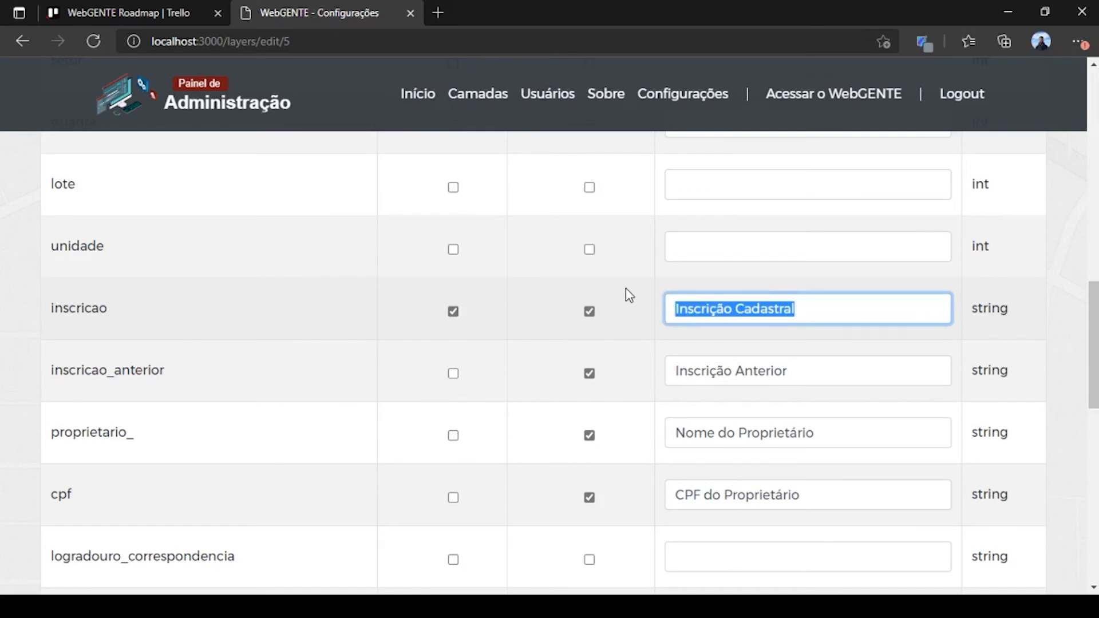
drag(109, 309, 50, 309)
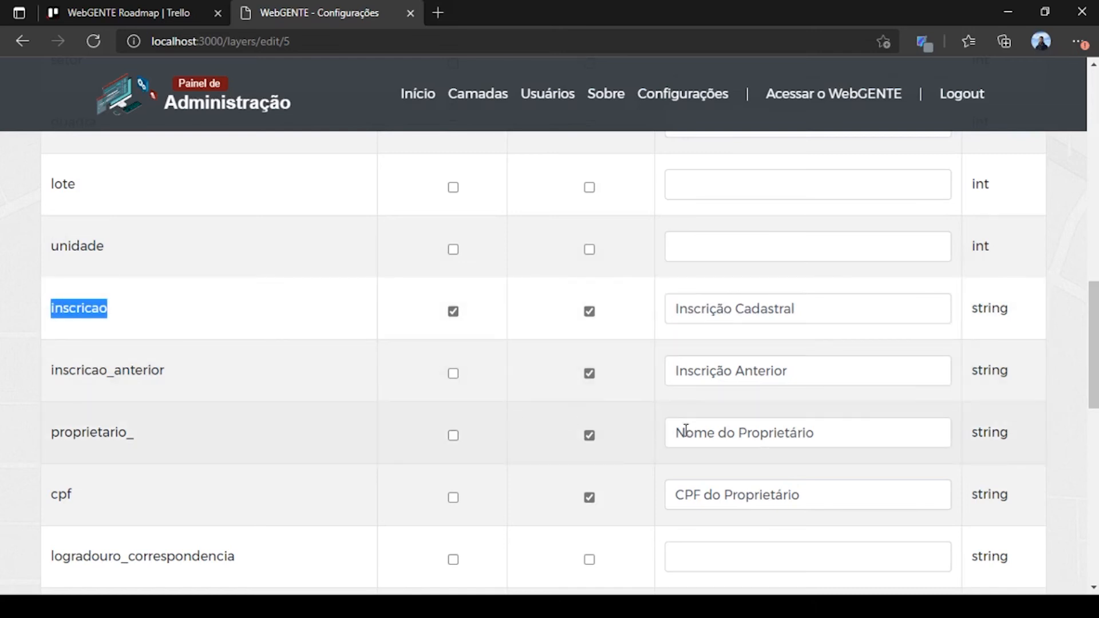
drag(51, 432, 136, 438)
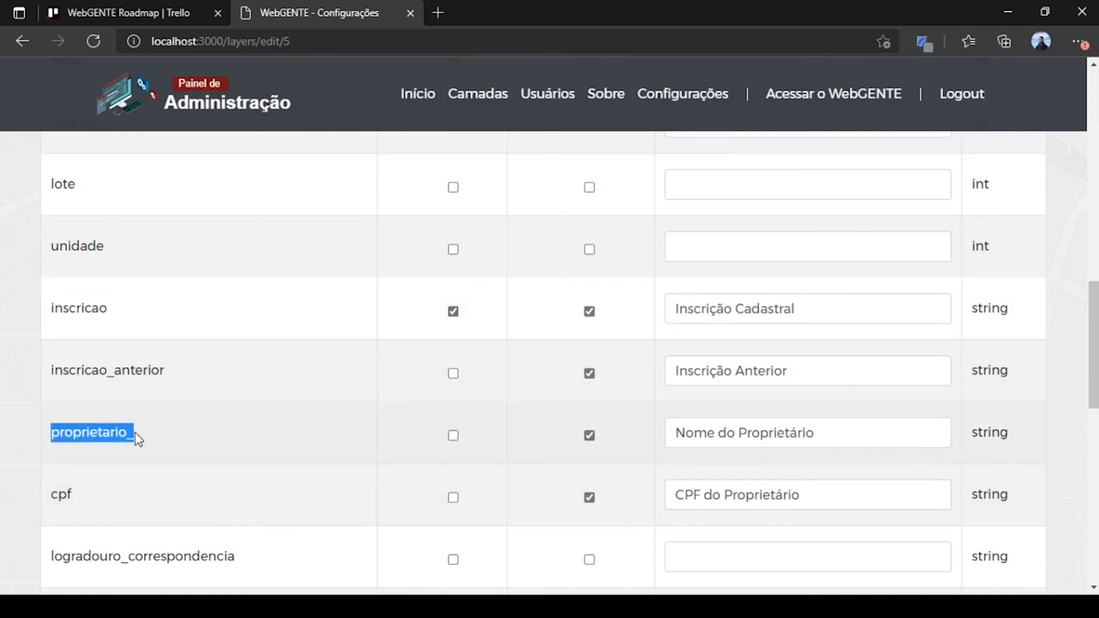
click(671, 434)
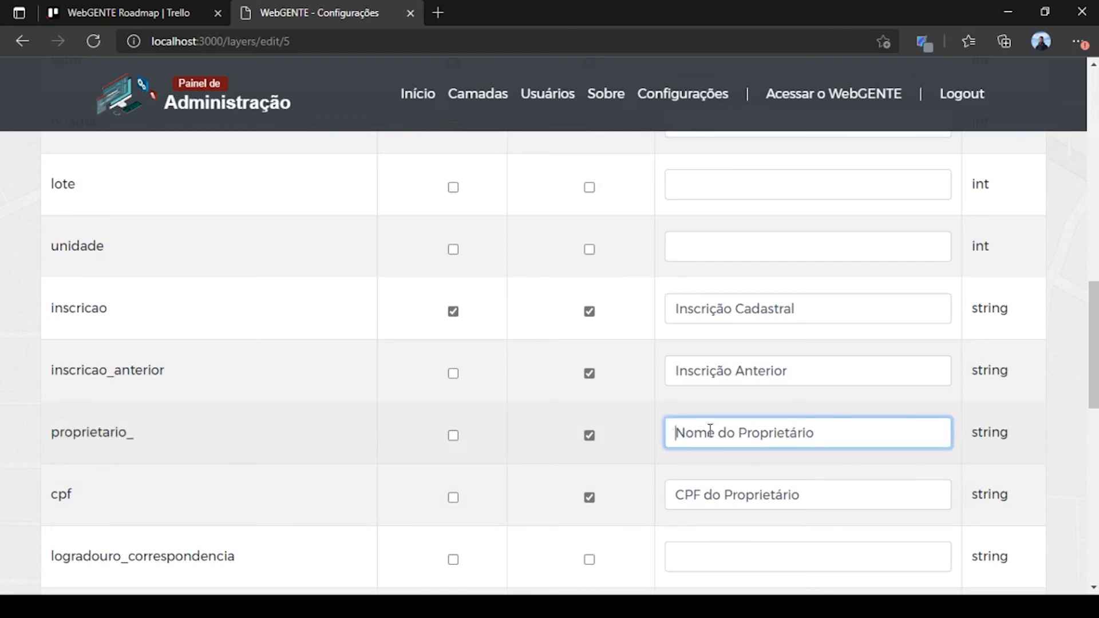
drag(671, 432, 856, 426)
scroll(882, 428, up, 7)
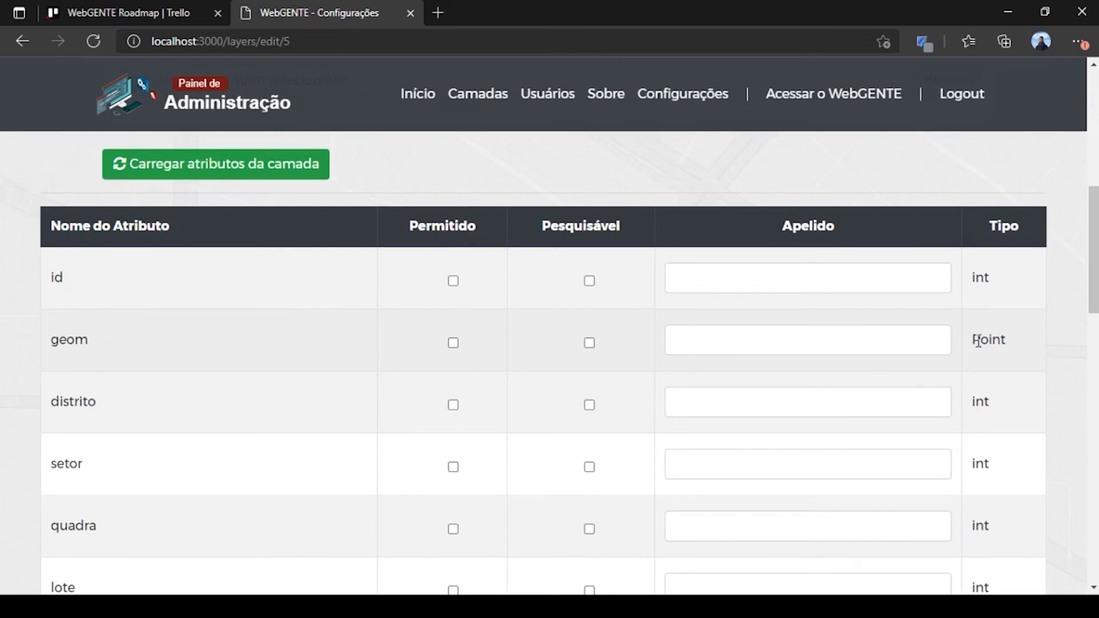
scroll(977, 348, down, 1)
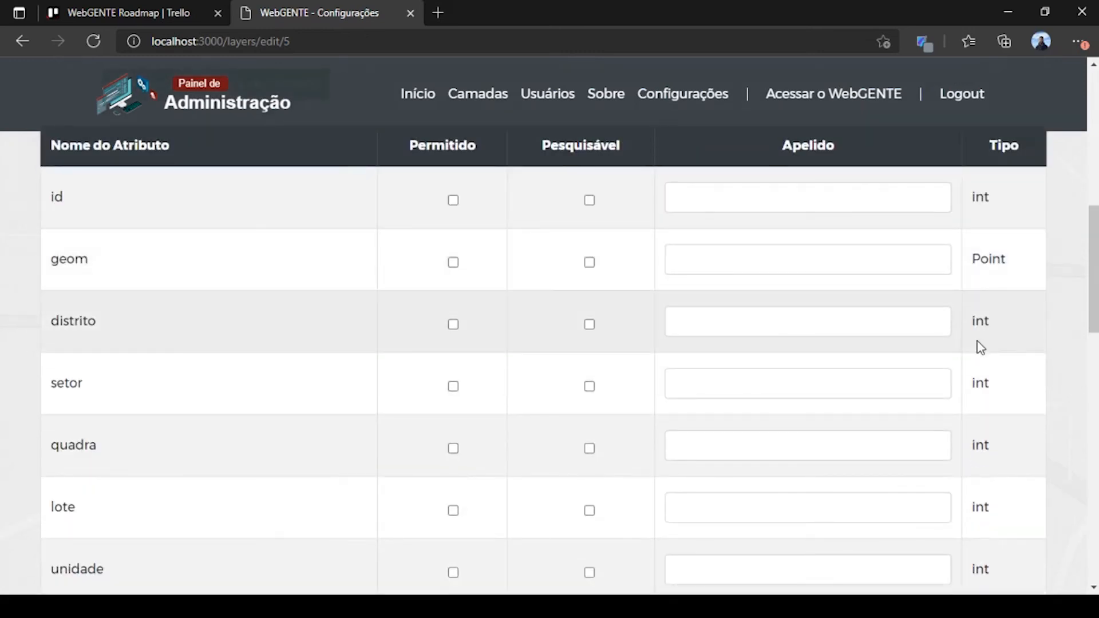
scroll(980, 346, down, 6)
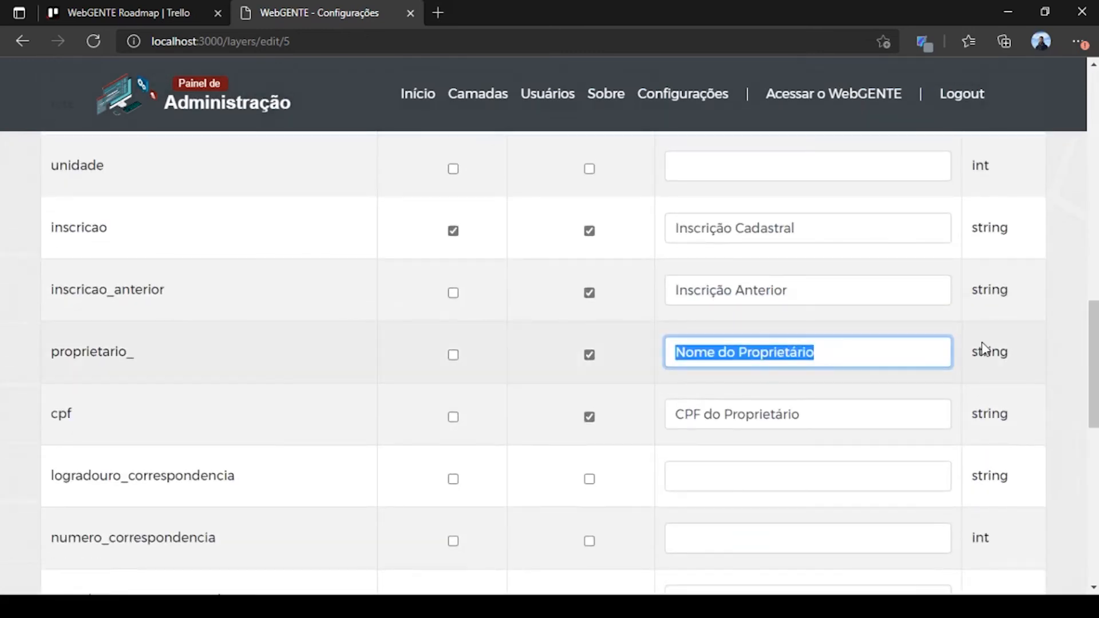
scroll(980, 349, down, 3)
scroll(983, 343, up, 14)
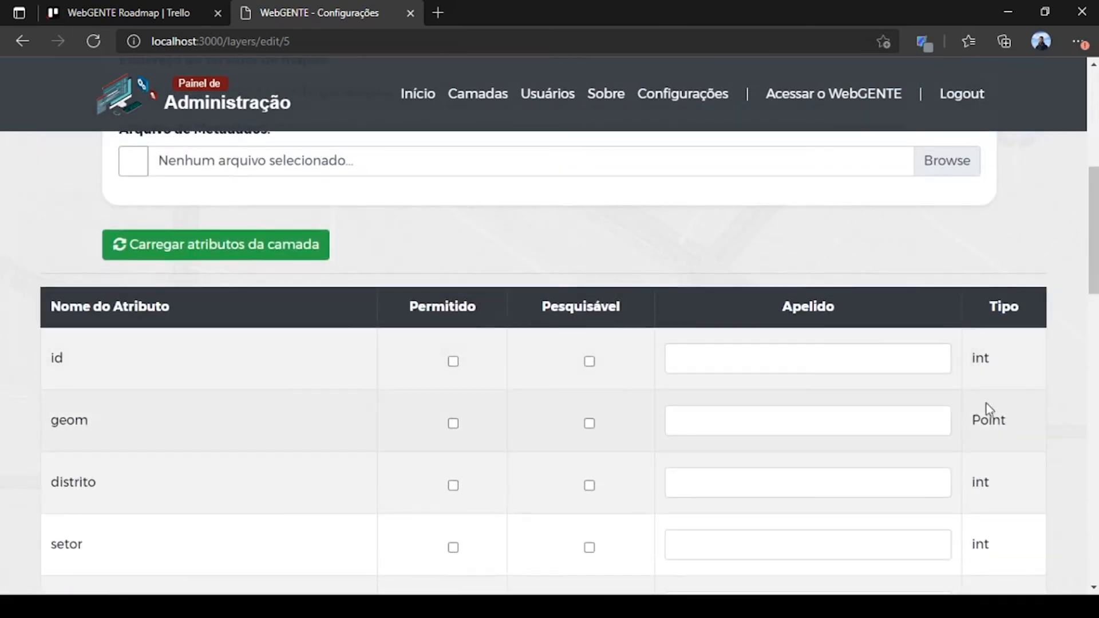
drag(972, 420, 1005, 418)
scroll(978, 366, down, 15)
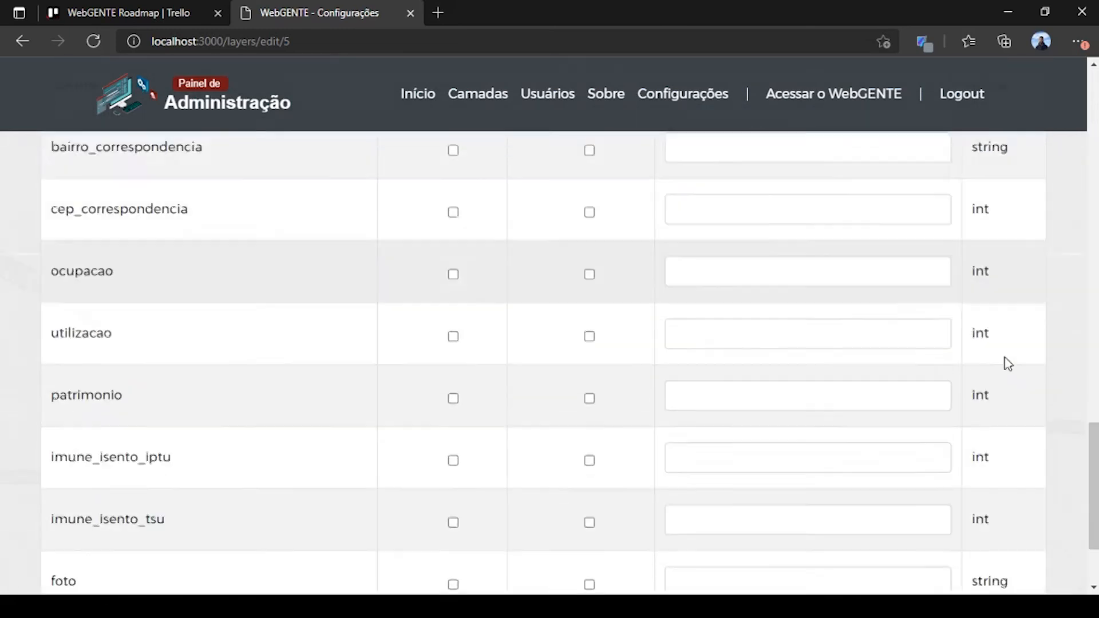
scroll(1007, 364, down, 2)
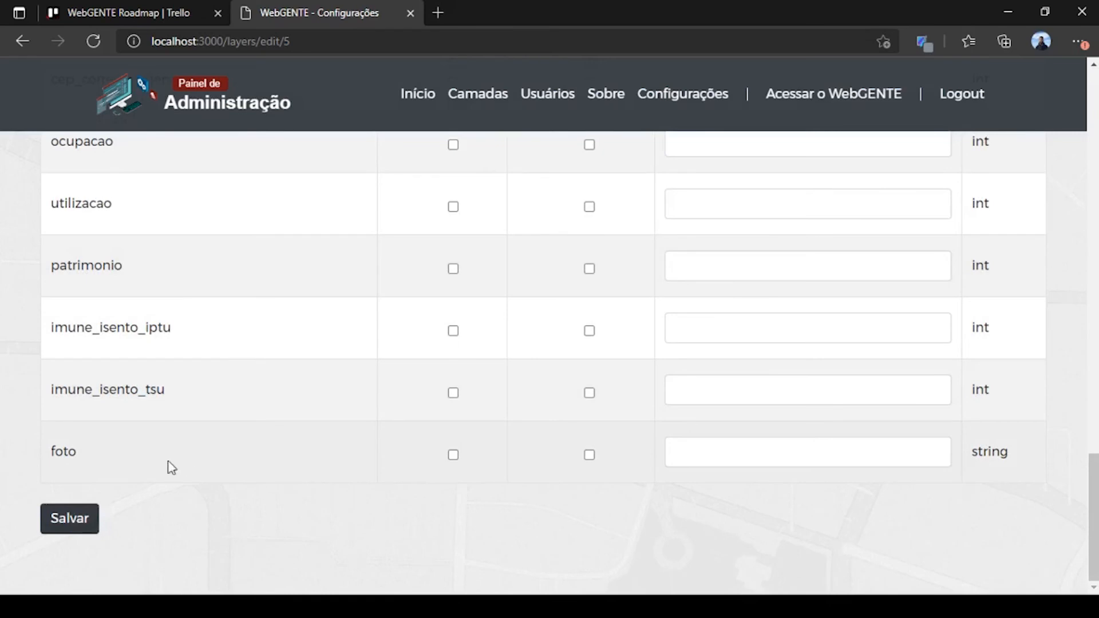
Step: Save the attribute settings, then open Imageamento Aéreo e Orbital and read its no-attributes note
click(63, 533)
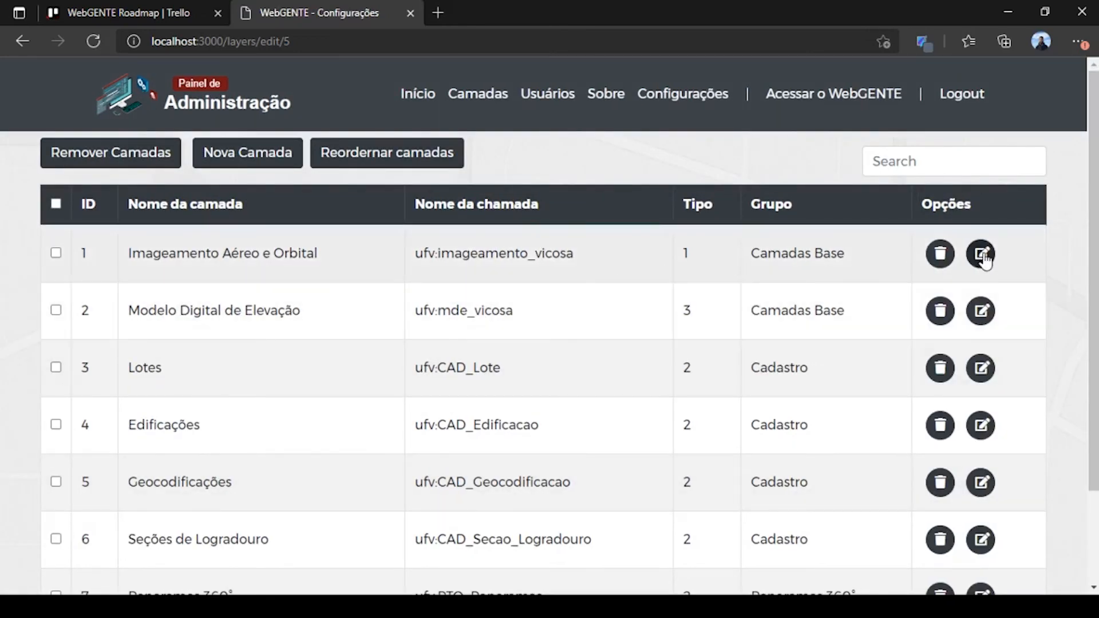
click(982, 255)
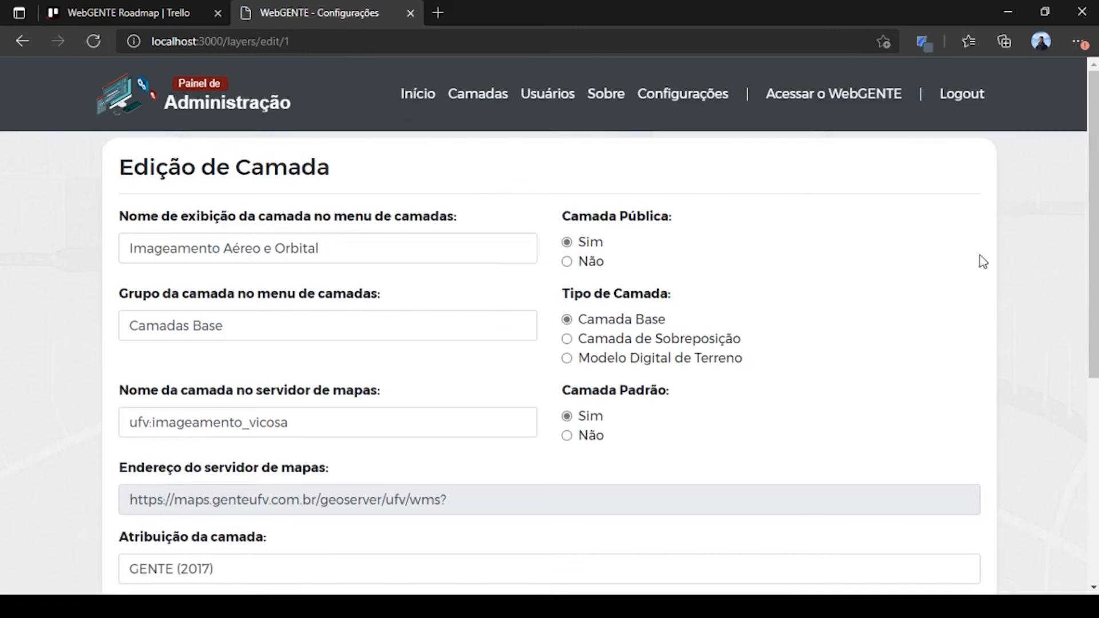
scroll(767, 238, down, 4)
scroll(228, 500, down, 2)
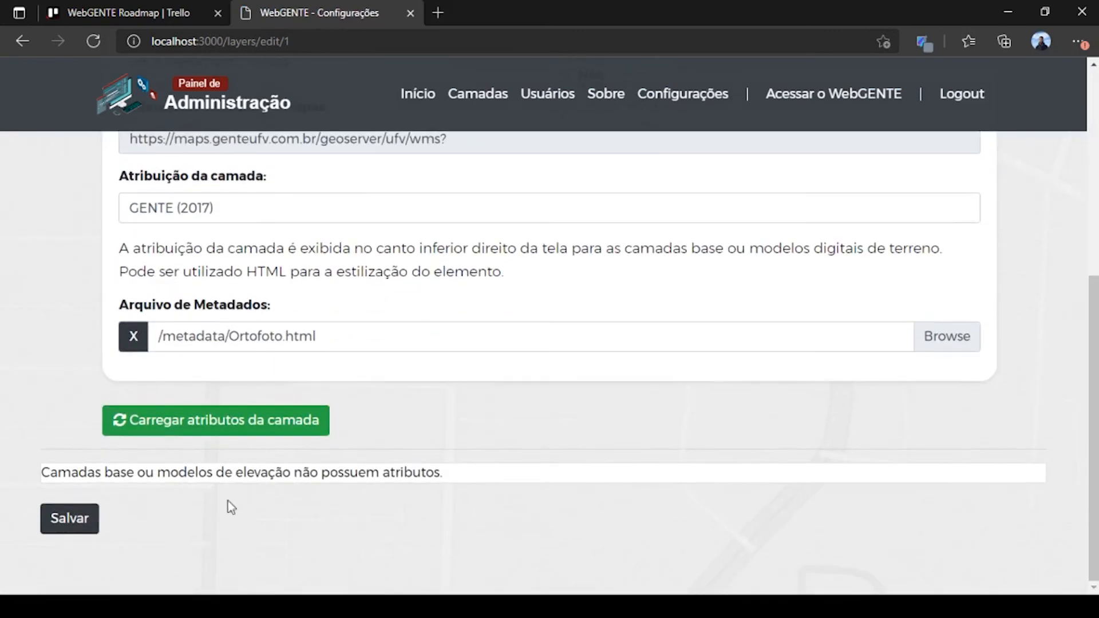
drag(54, 479, 422, 475)
triple_click(485, 469)
click(485, 469)
Step: Inspect the base layer's Atribuição value GENTE (2017), leaving it unchanged
scroll(485, 469, up, 6)
scroll(309, 528, down, 1)
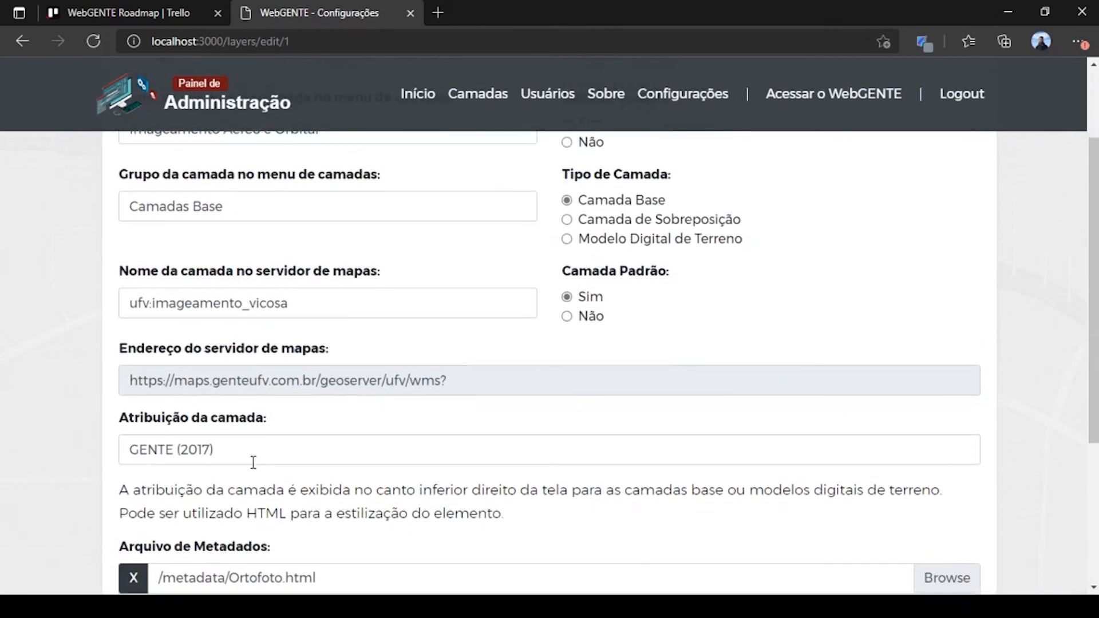
click(270, 453)
drag(270, 453, 106, 451)
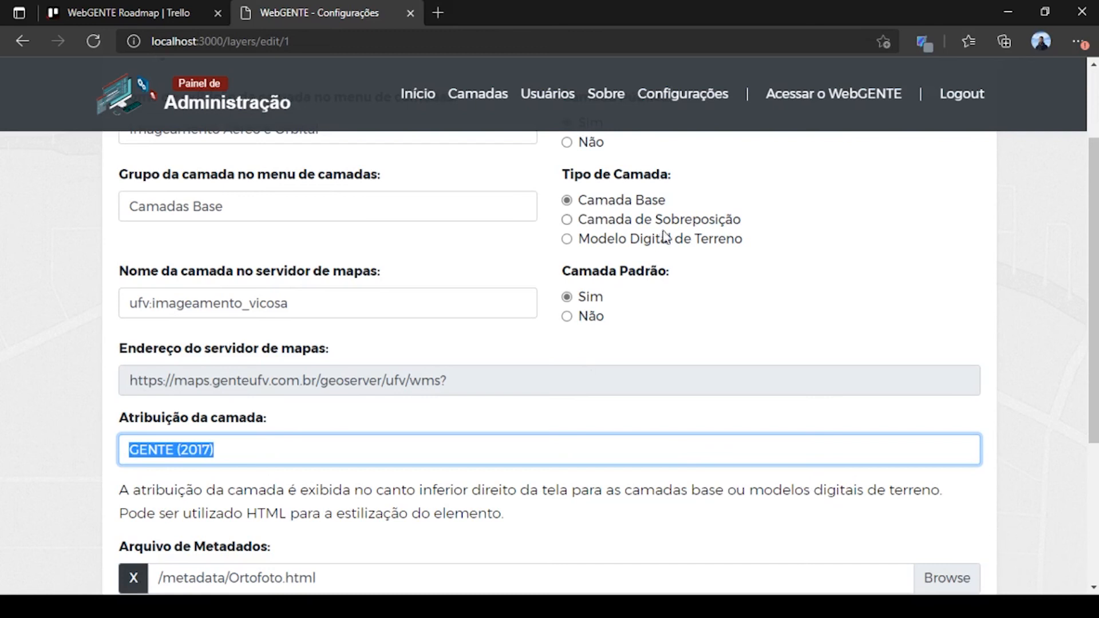
click(260, 450)
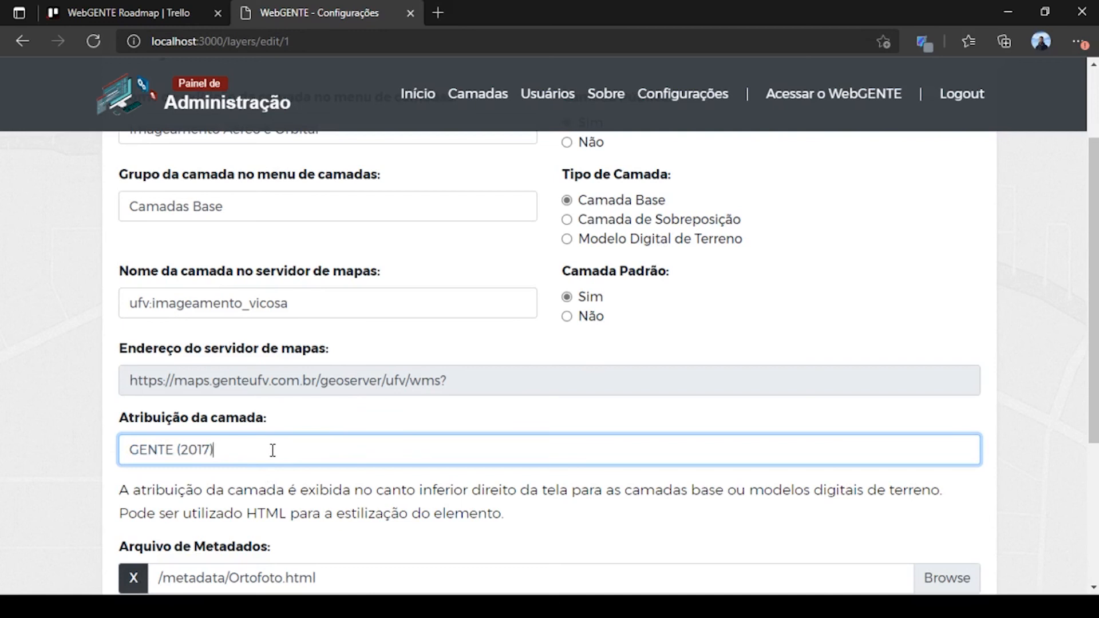
scroll(518, 317, up, 2)
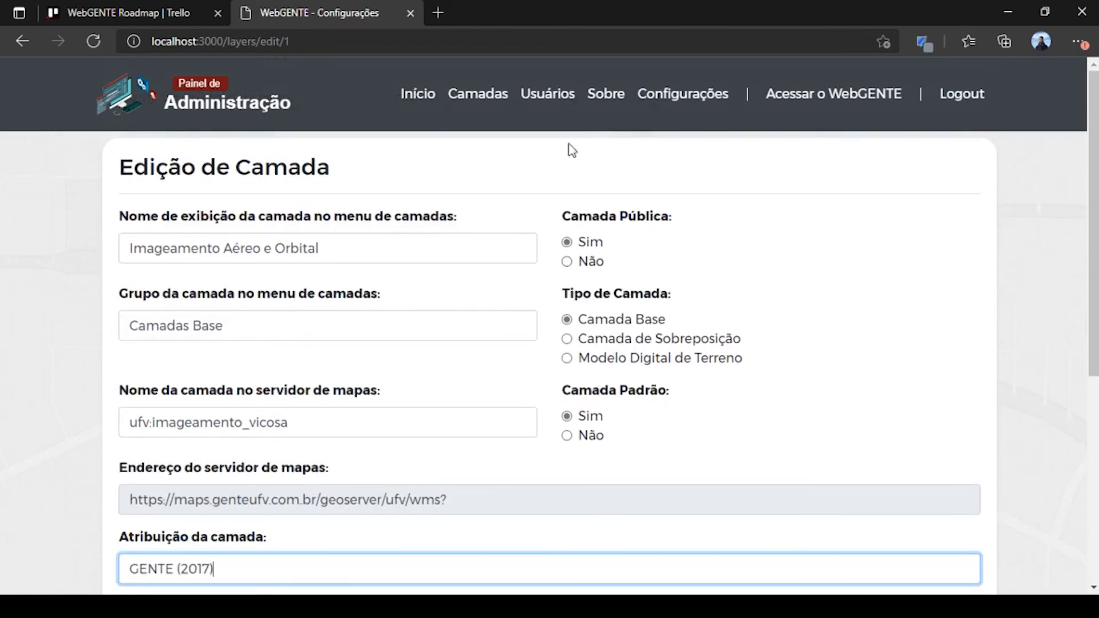
Step: Start a new user from the users list, replacing the autofilled name and keeping the conventional user group
click(565, 109)
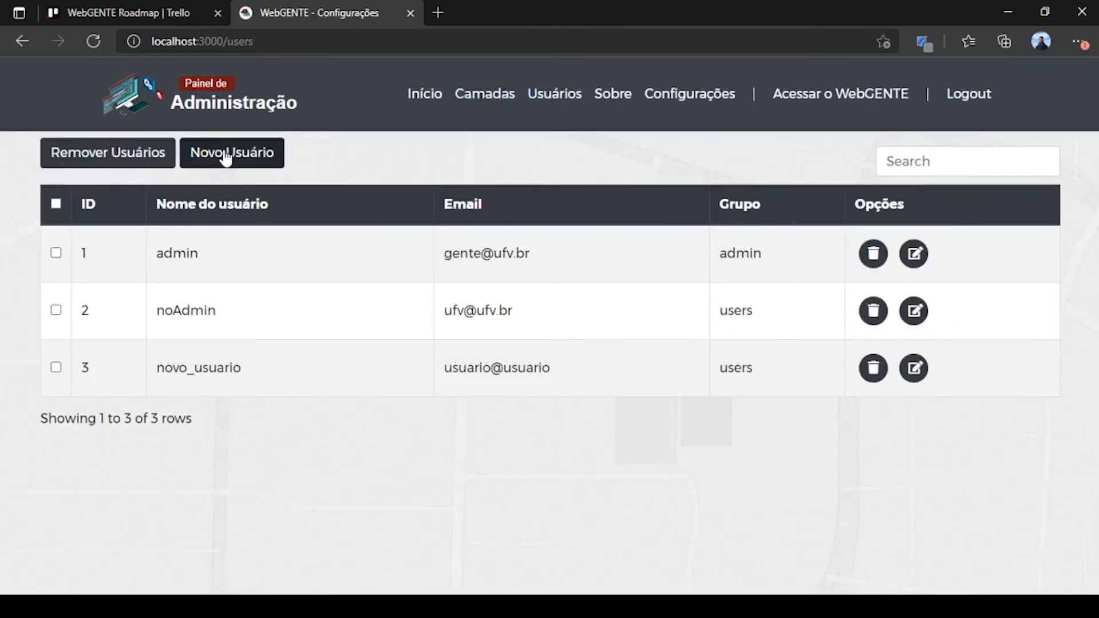
click(257, 161)
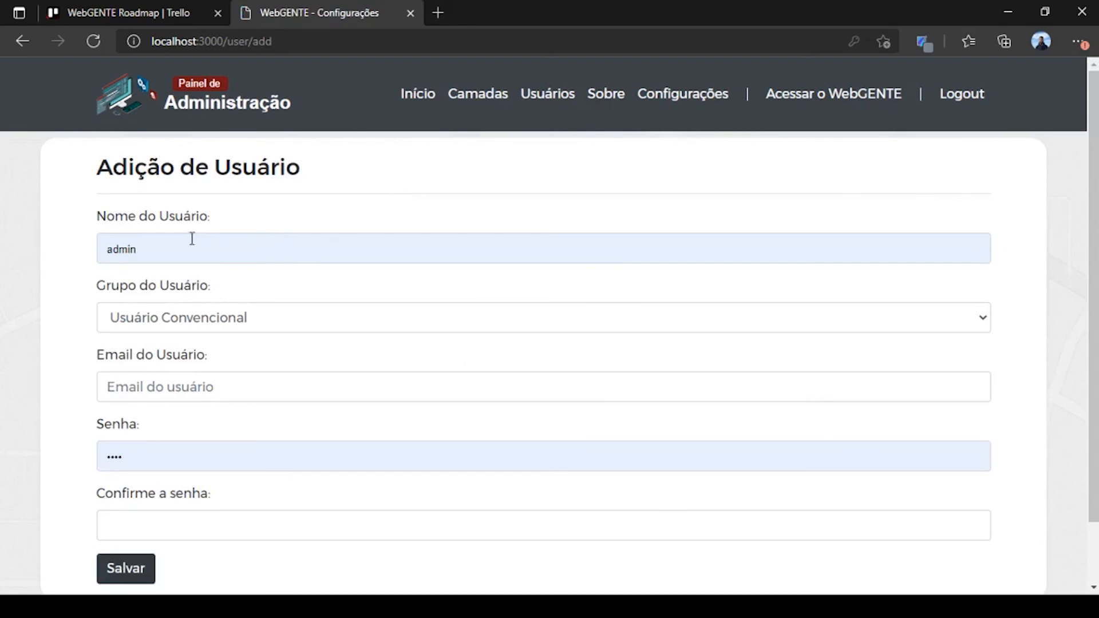
click(199, 242)
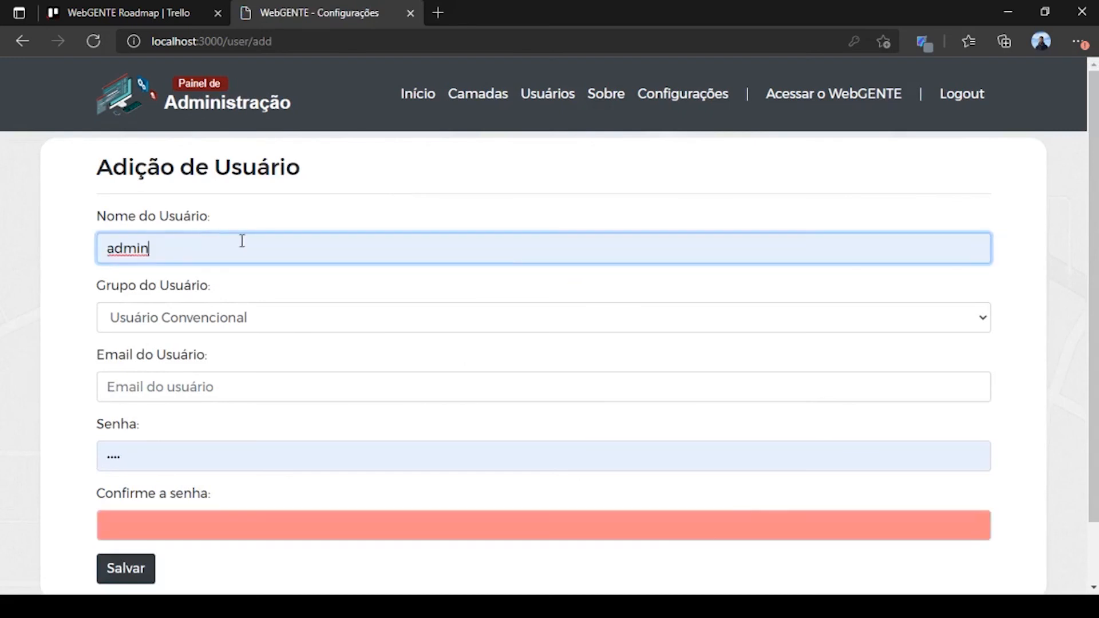
key(ctrl+a)
text(usua)
key(Tab)
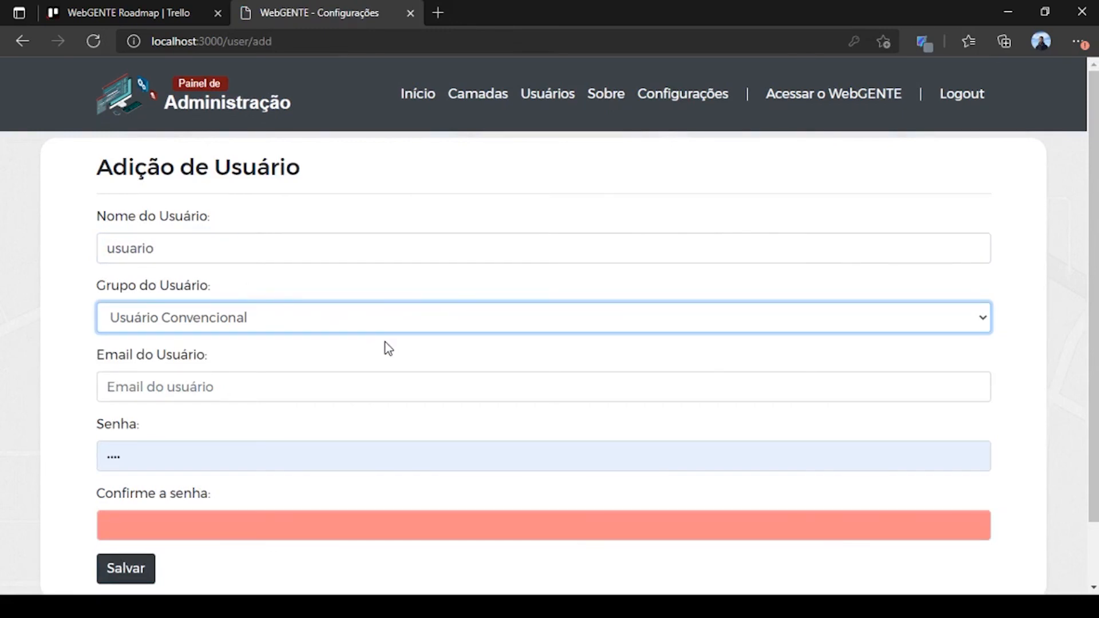
click(12, 309)
Step: Enter the user's e-mail and matching password, save, then compare the admin and users groups in the list
click(218, 385)
text(usuario@usuario)
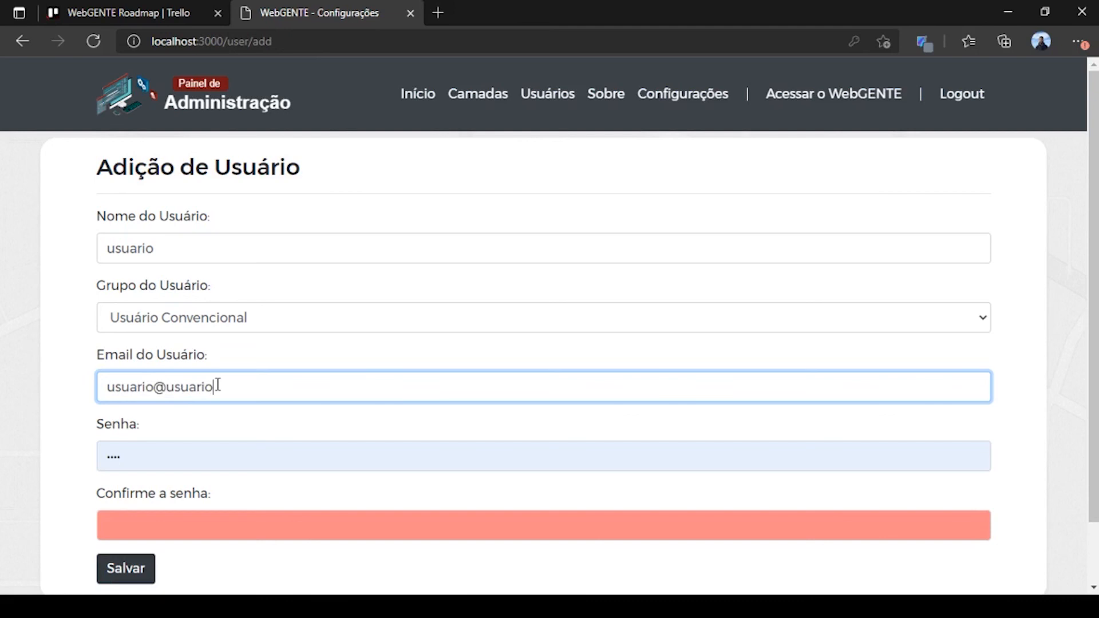
click(63, 335)
click(152, 456)
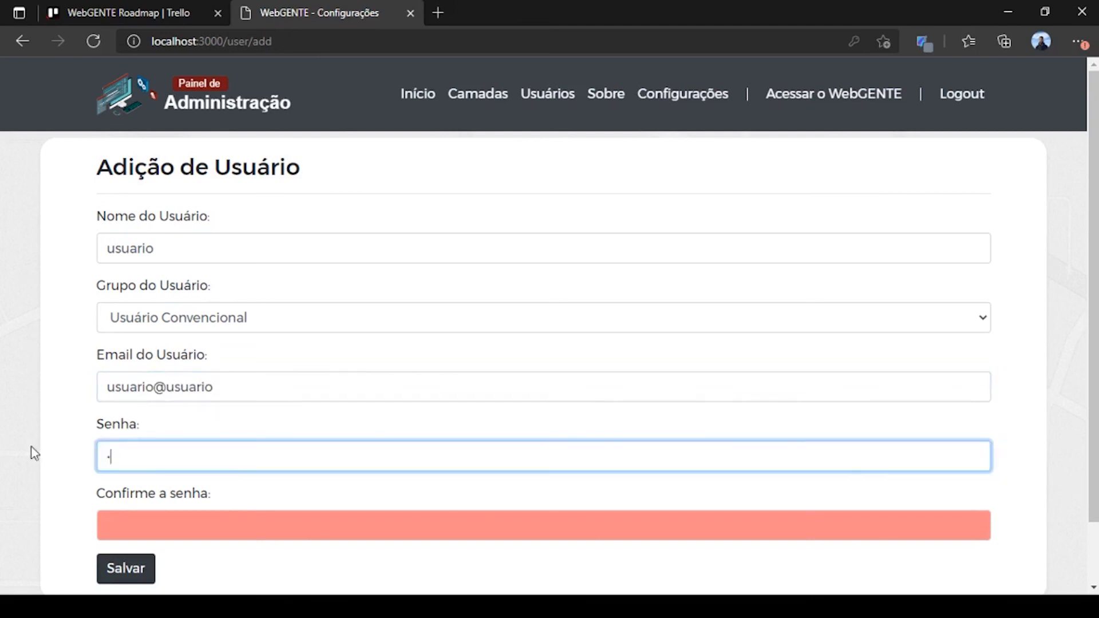
click(153, 524)
text(123)
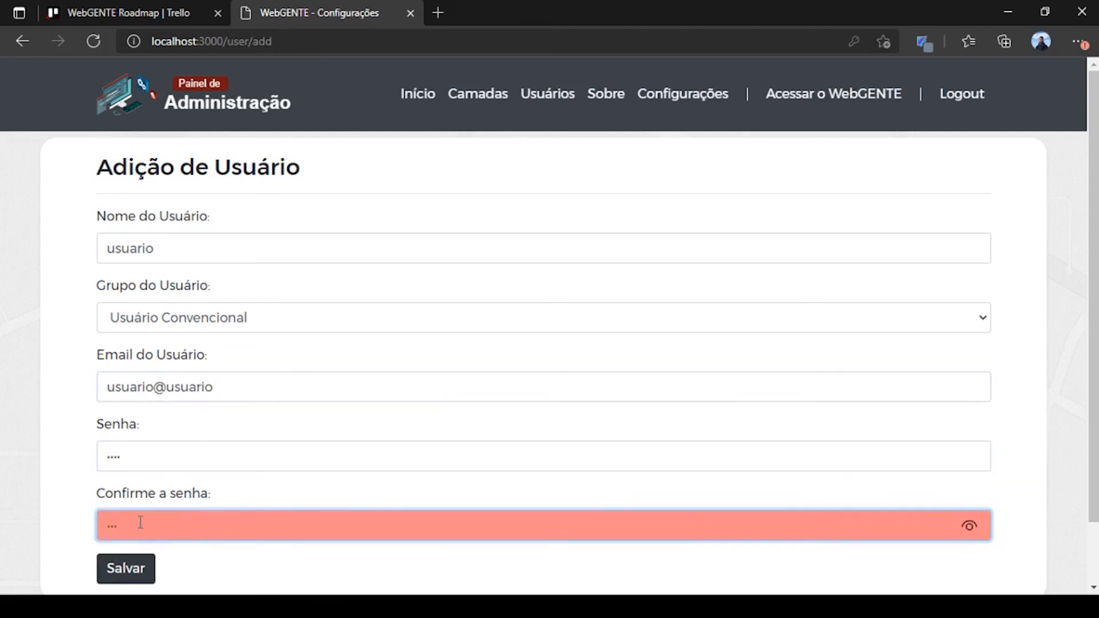
text(4)
scroll(142, 524, down, 1)
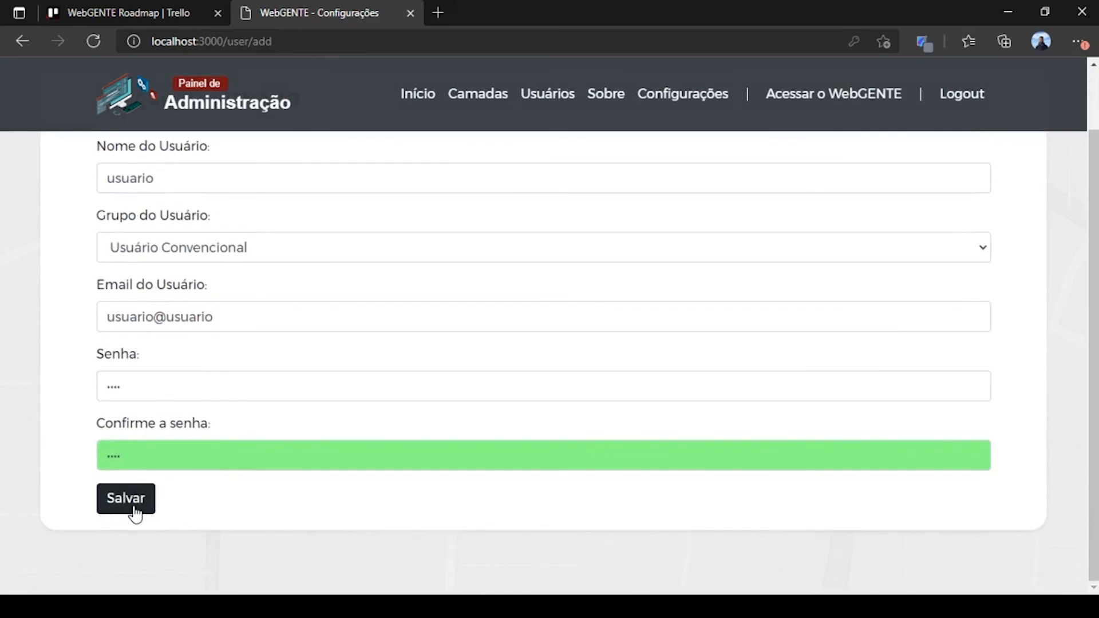
click(134, 513)
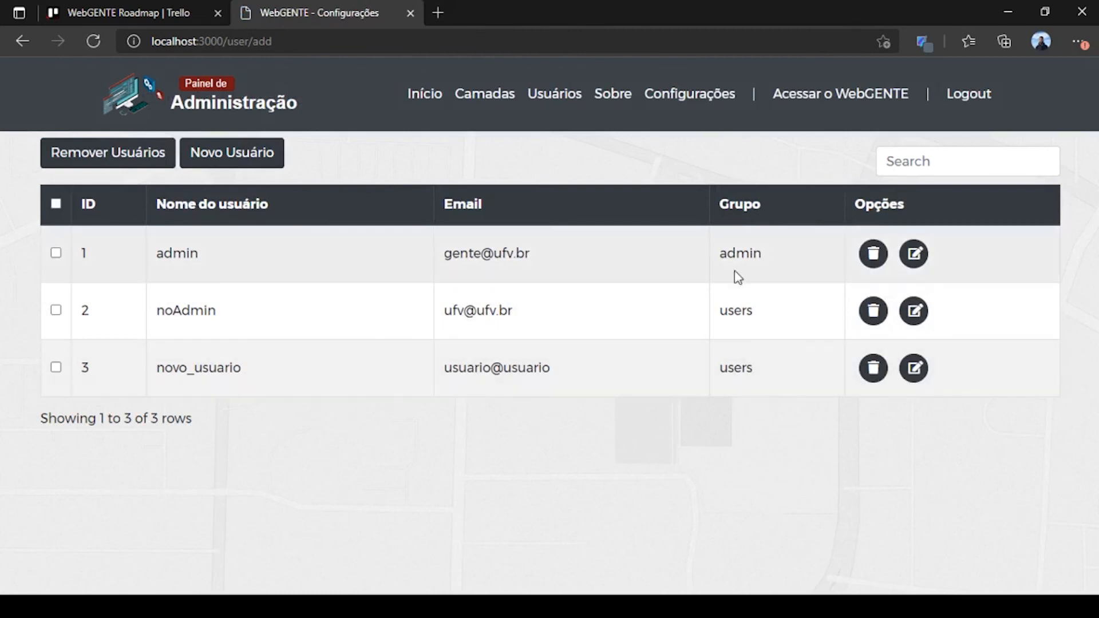
drag(719, 255, 770, 247)
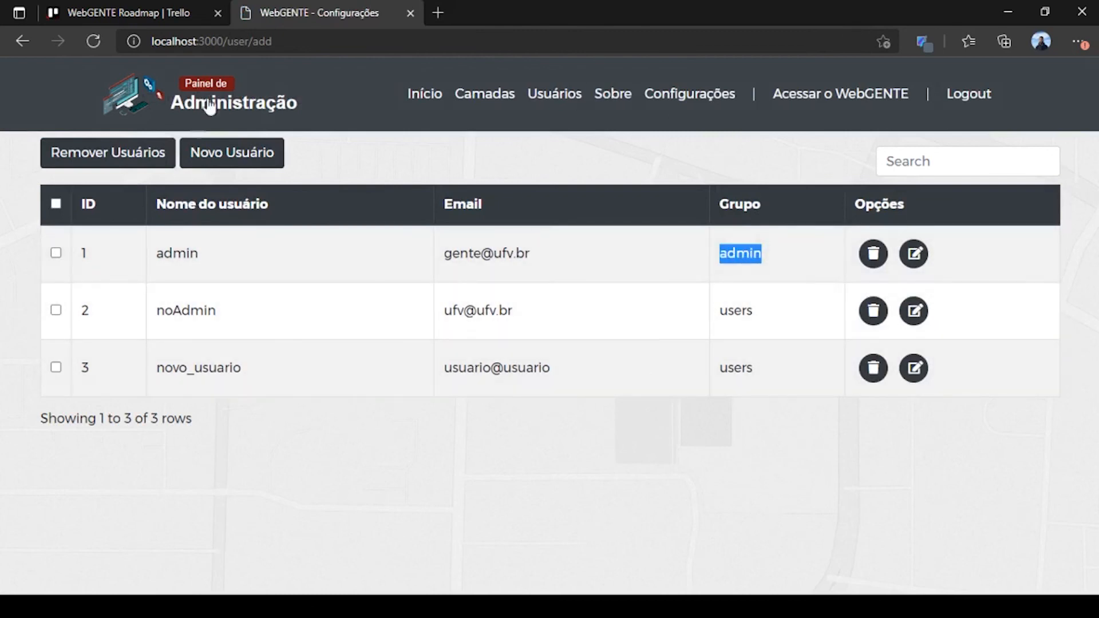
drag(715, 311, 765, 317)
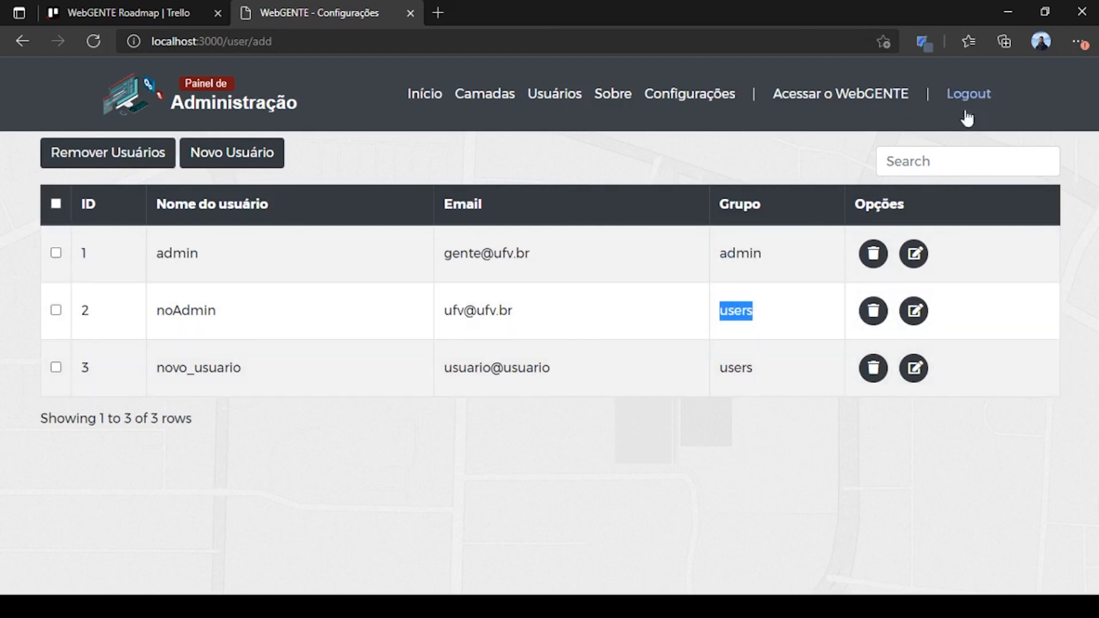
Step: Log out of the admin panel and log into the map viewer with the new user's saved login
click(990, 110)
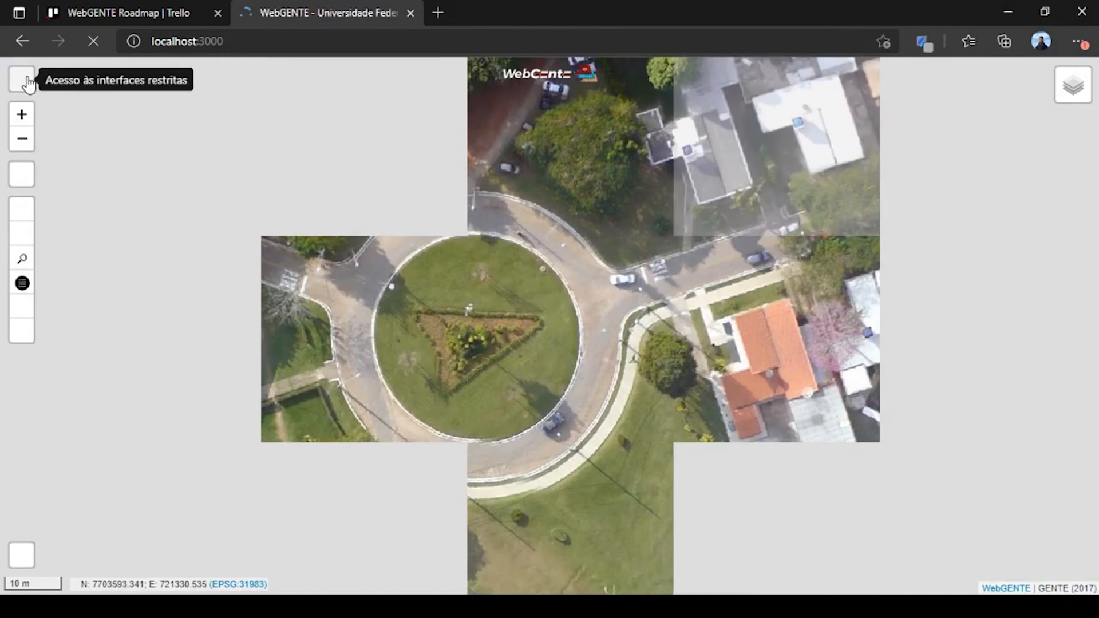
click(28, 83)
click(475, 282)
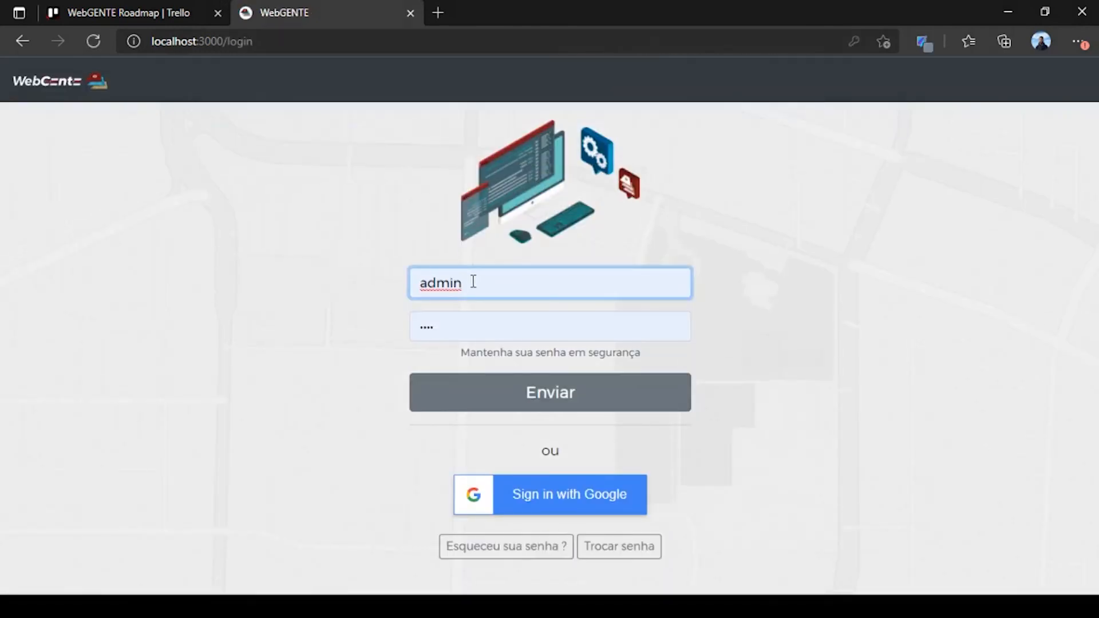
click(500, 314)
click(534, 414)
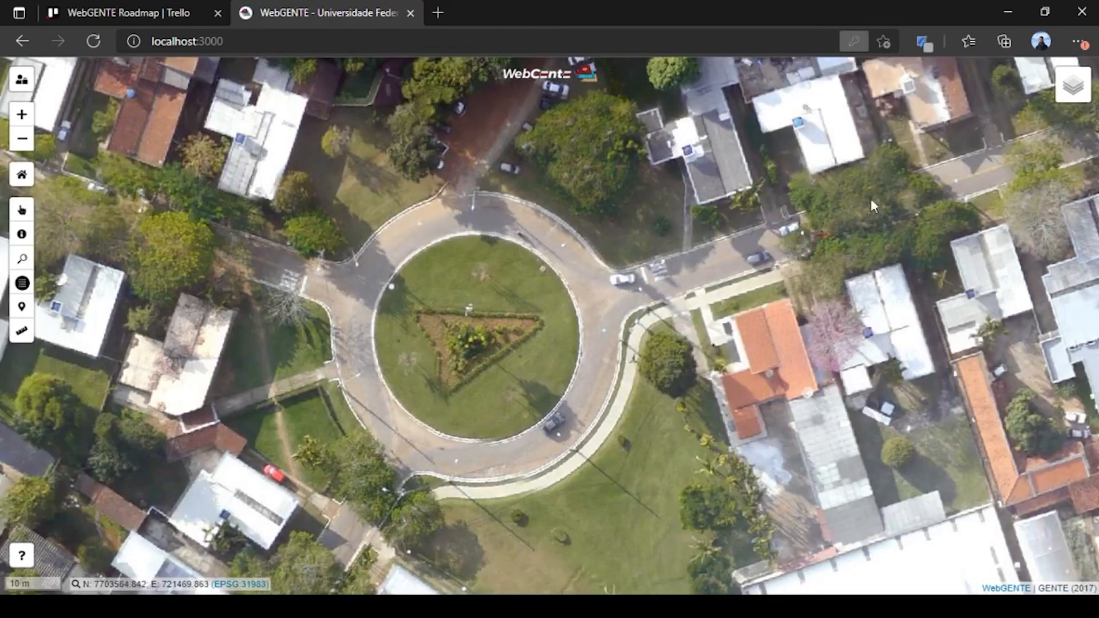
Step: Turn on the Lotes and Geocodificações layers under Cadastro and pan toward the lots
click(1072, 86)
click(997, 171)
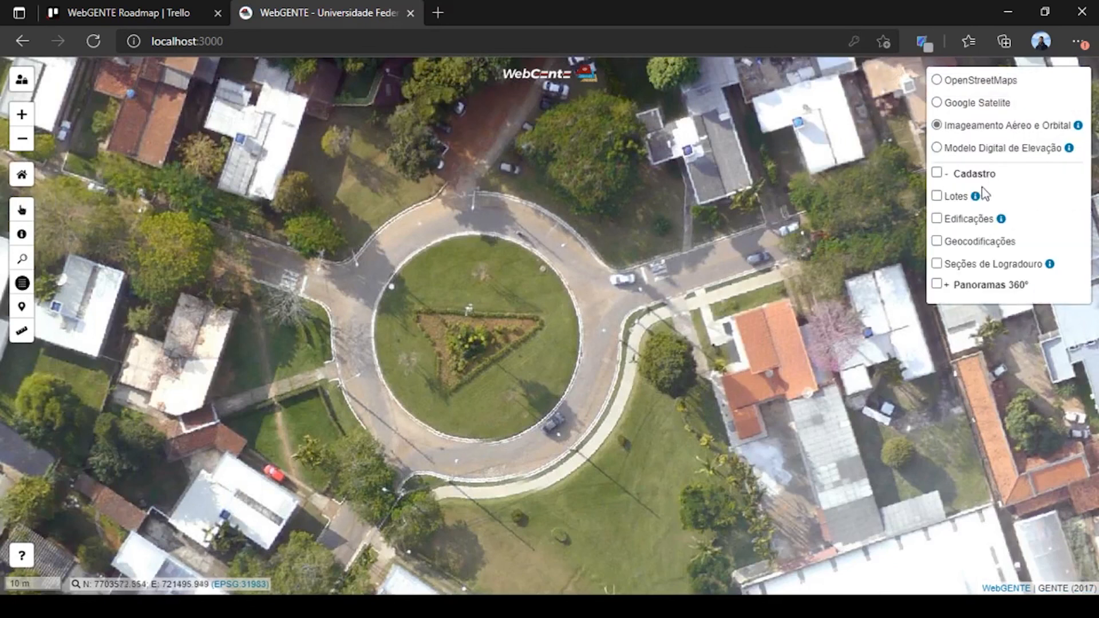
click(936, 196)
drag(767, 481, 643, 436)
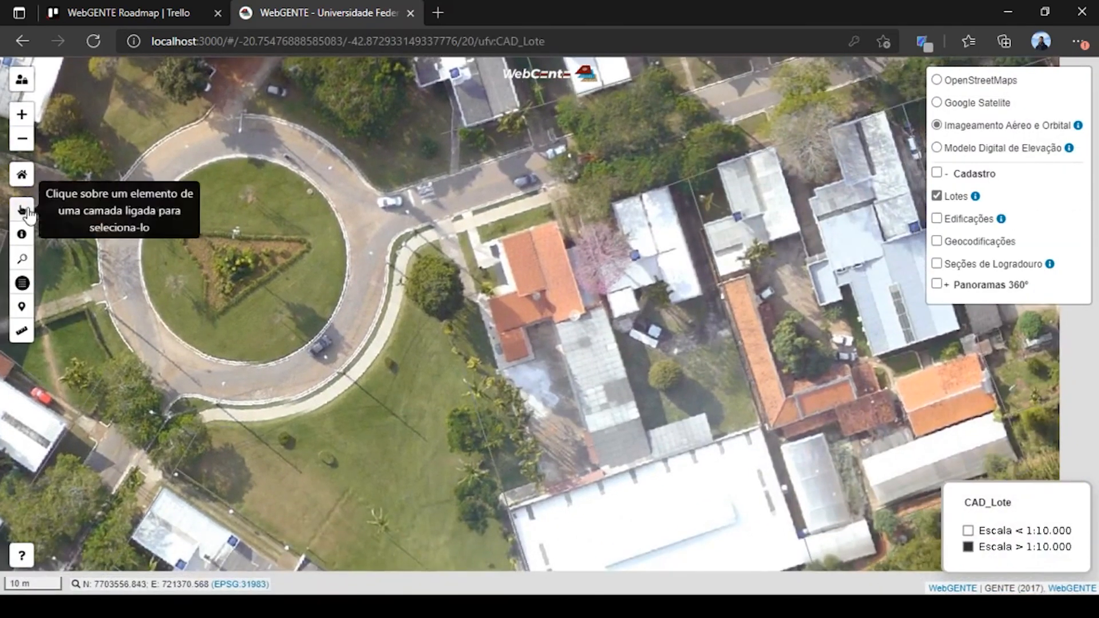
click(980, 240)
drag(738, 343, 595, 267)
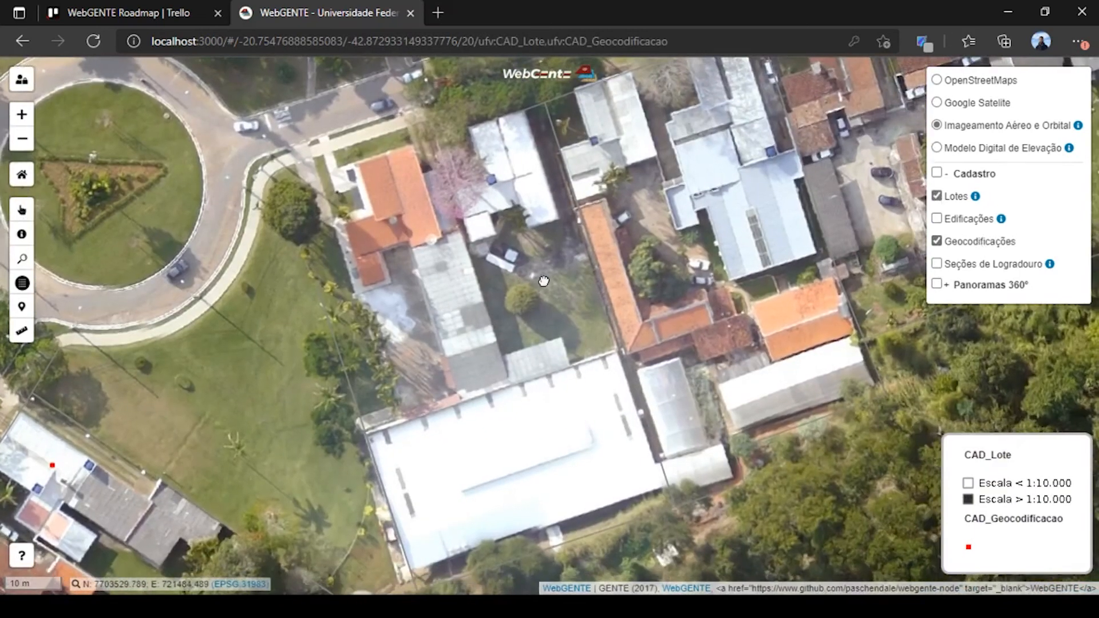
Step: Identify a red geocoded point to show lot 01.01.0002.0160's attributes, scrolling down to foto
click(23, 234)
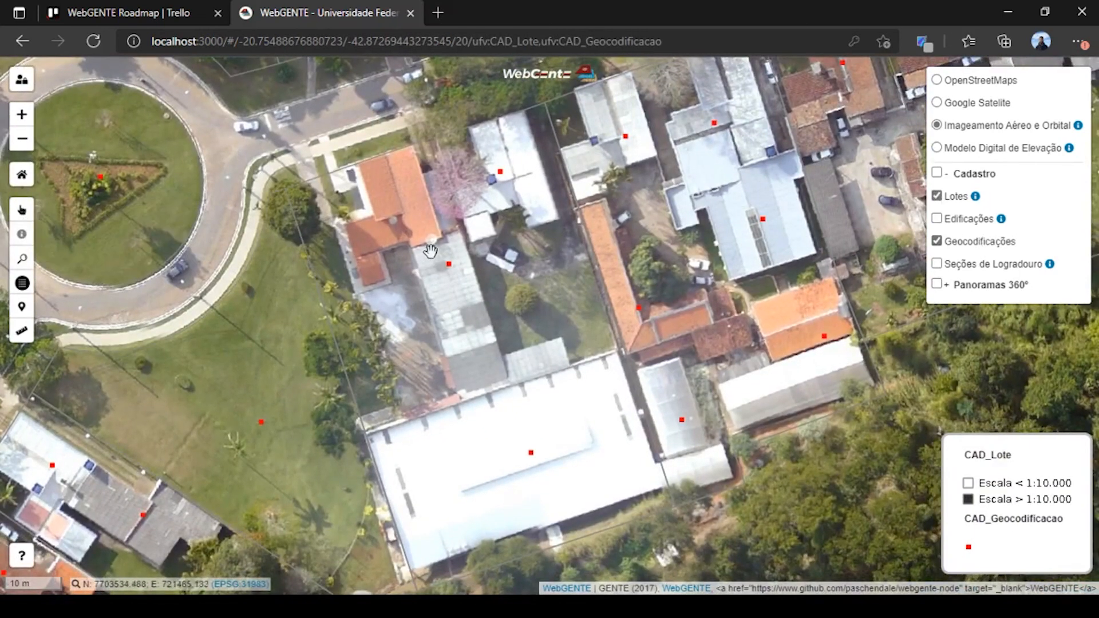
click(449, 263)
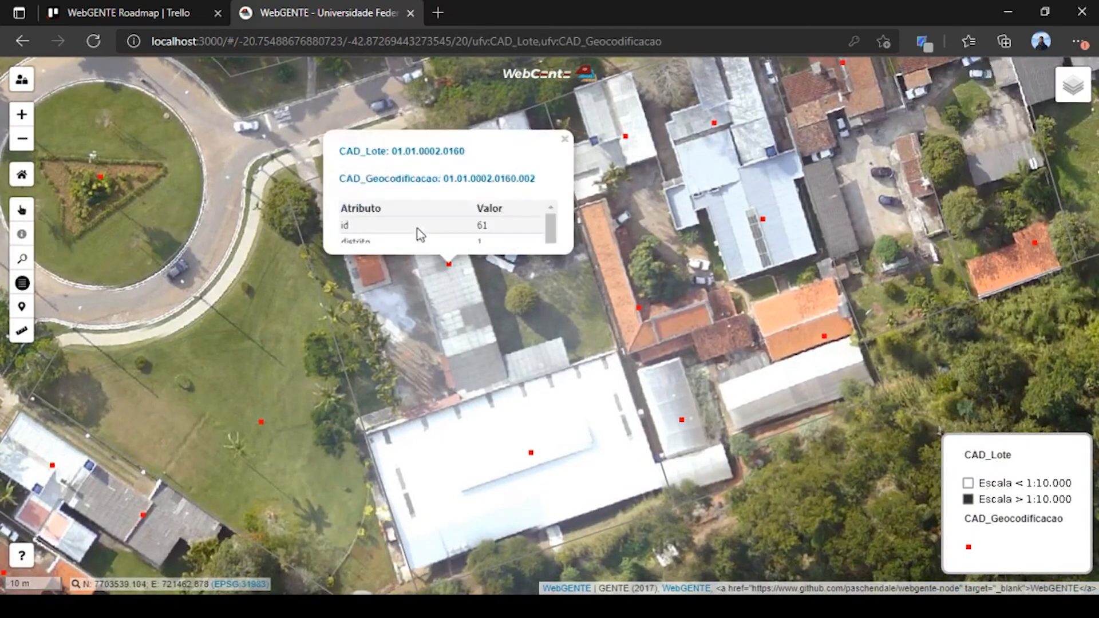
scroll(469, 191, down, 5)
scroll(469, 192, down, 2)
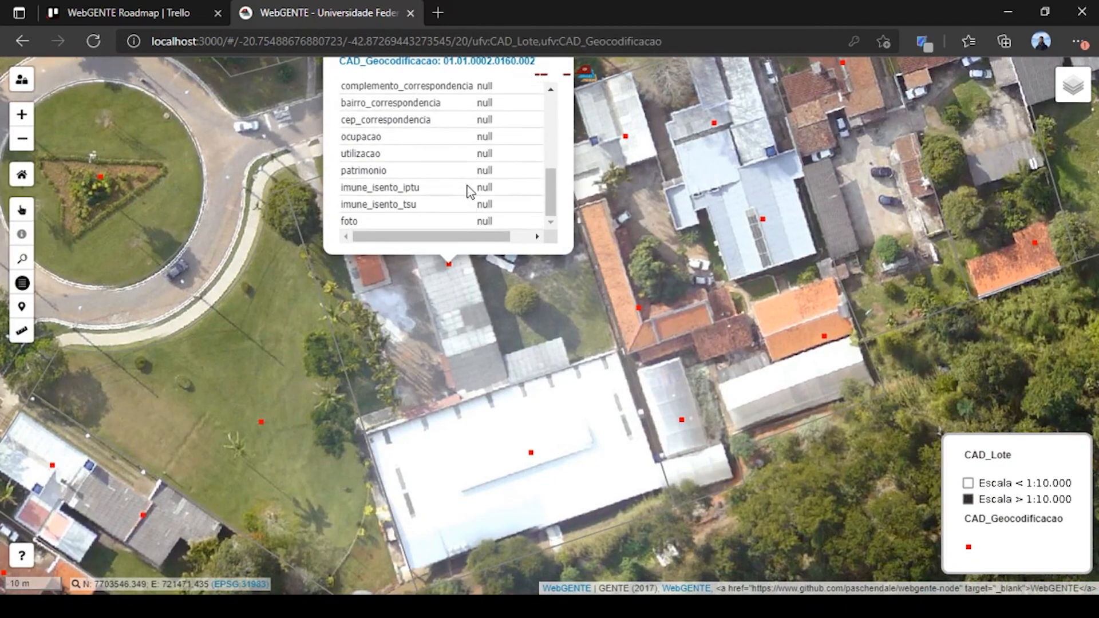